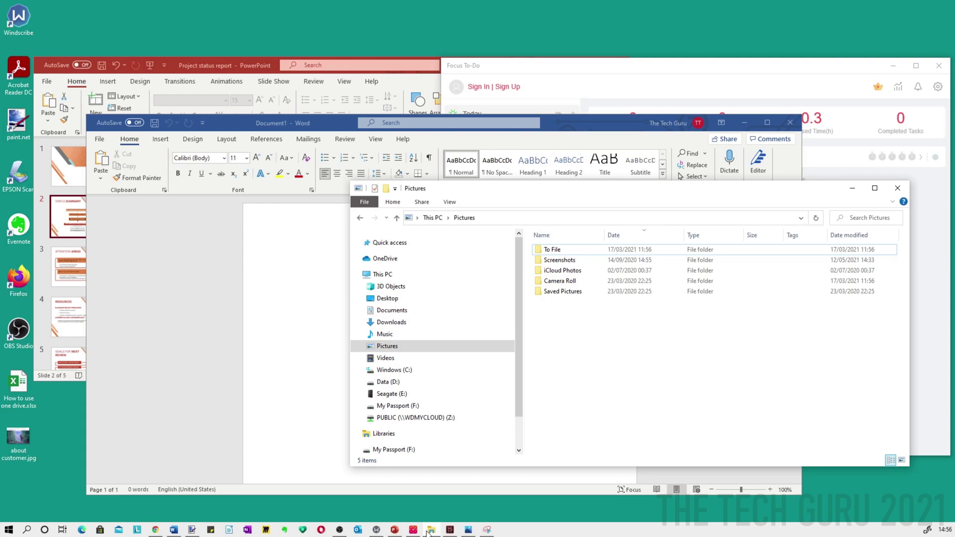
# - Minimise File Explorer and Word, then hide and restore all windows with Windows+D
pyautogui.click(853, 189)
pyautogui.click(743, 122)
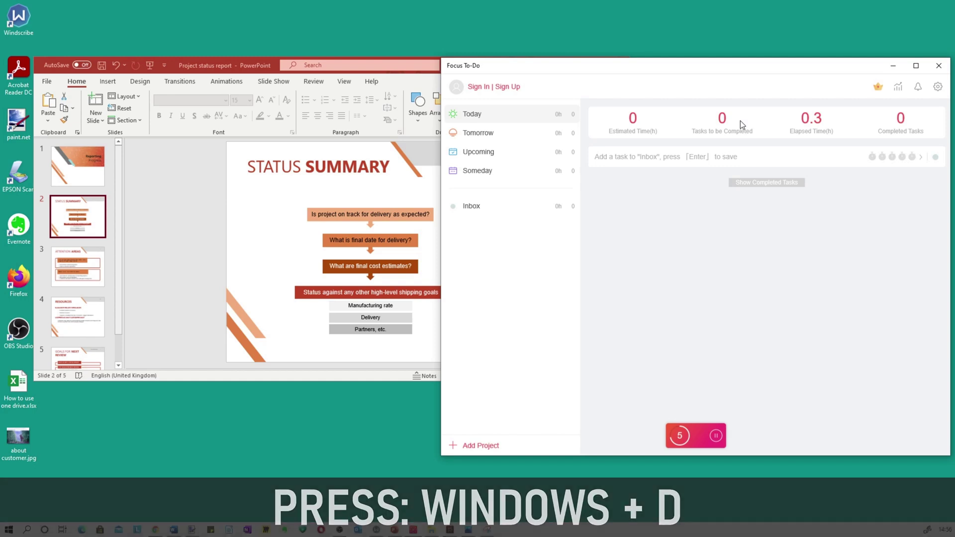
pyautogui.press('super+d')
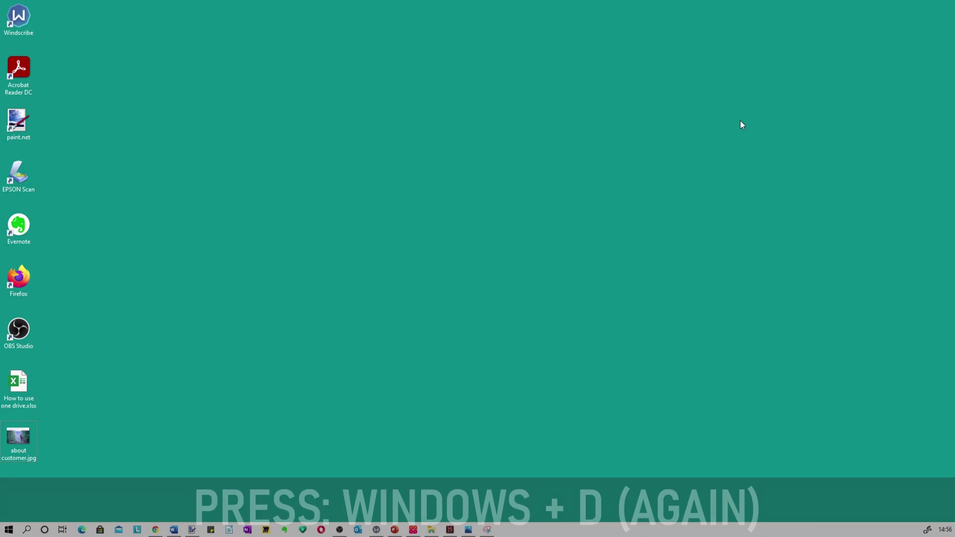
pyautogui.press('super+d')
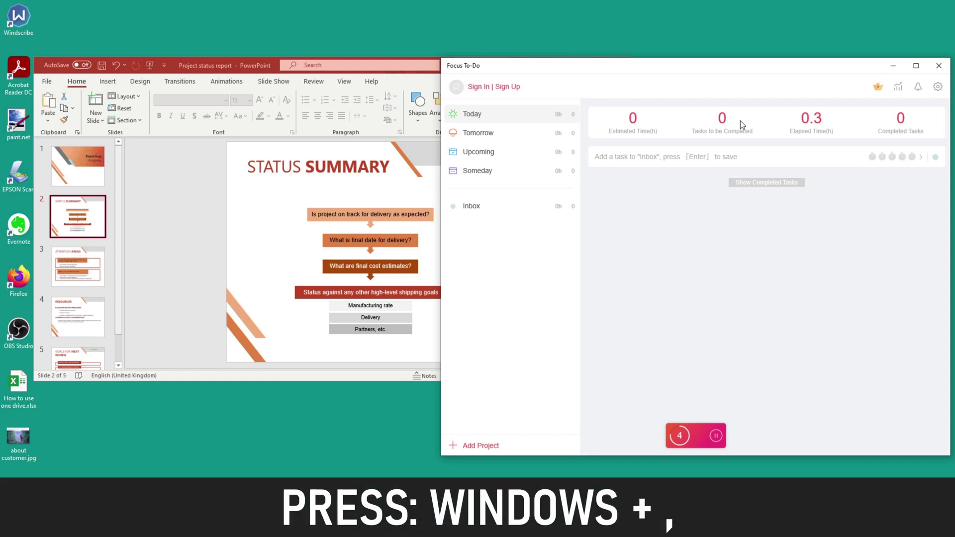
pyautogui.press('super+comma')
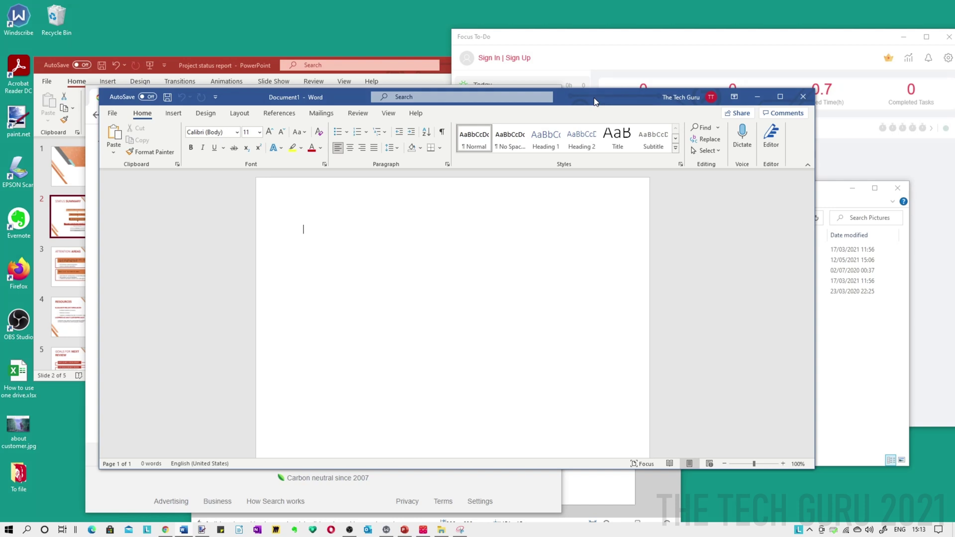
# - Move Word lower-left and Chrome right, then Alt+Tab to Pictures and back to Word
pyautogui.moveTo(590, 102); pyautogui.dragTo(530, 148)
pyautogui.moveTo(365, 98); pyautogui.dragTo(450, 101)
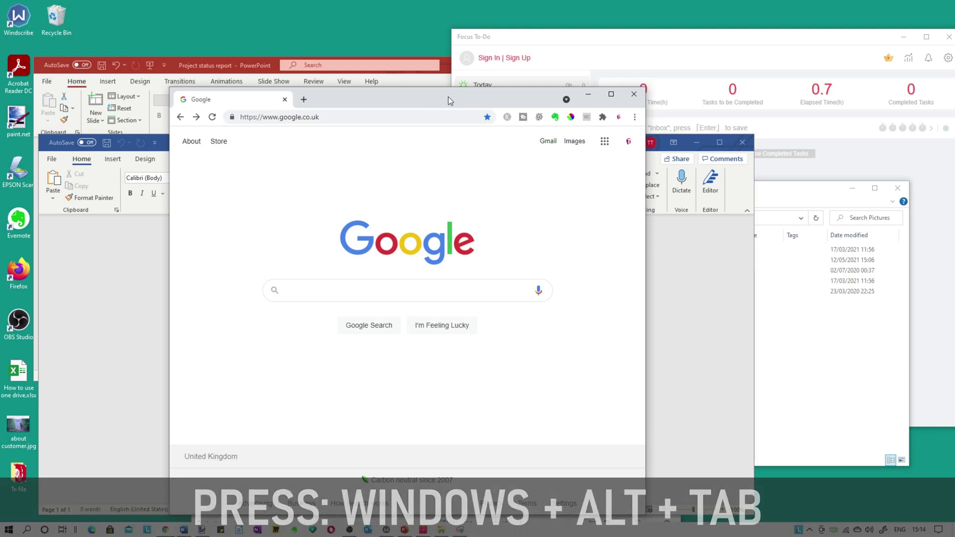
pyautogui.hotkey('alt', 'Tab')
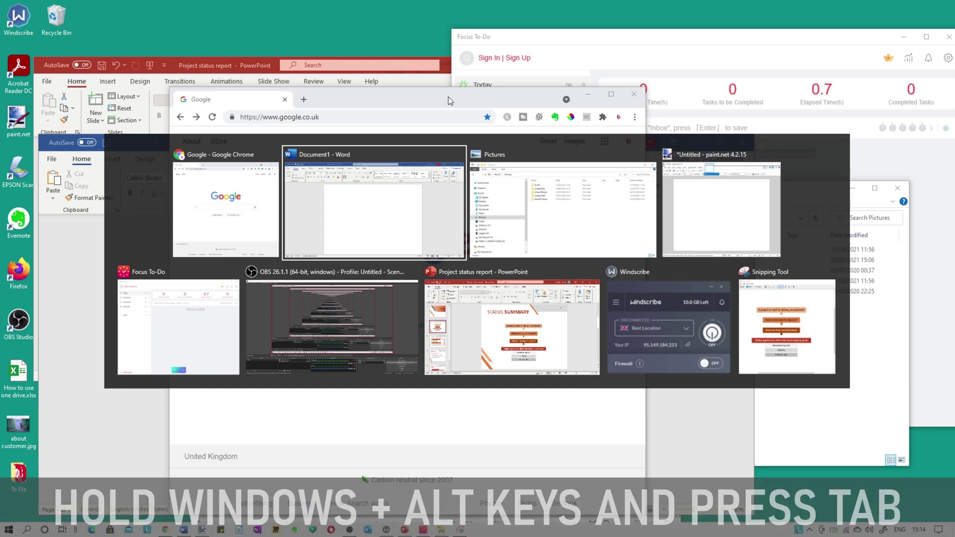
pyautogui.hotkey('alt', 'Tab')
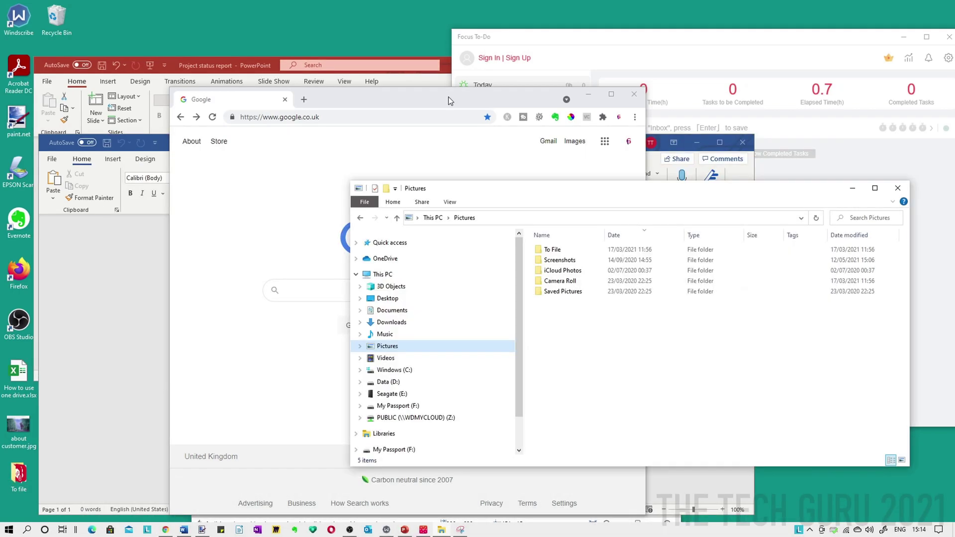
pyautogui.hotkey('alt', 'Tab')
pyautogui.press('Tab')
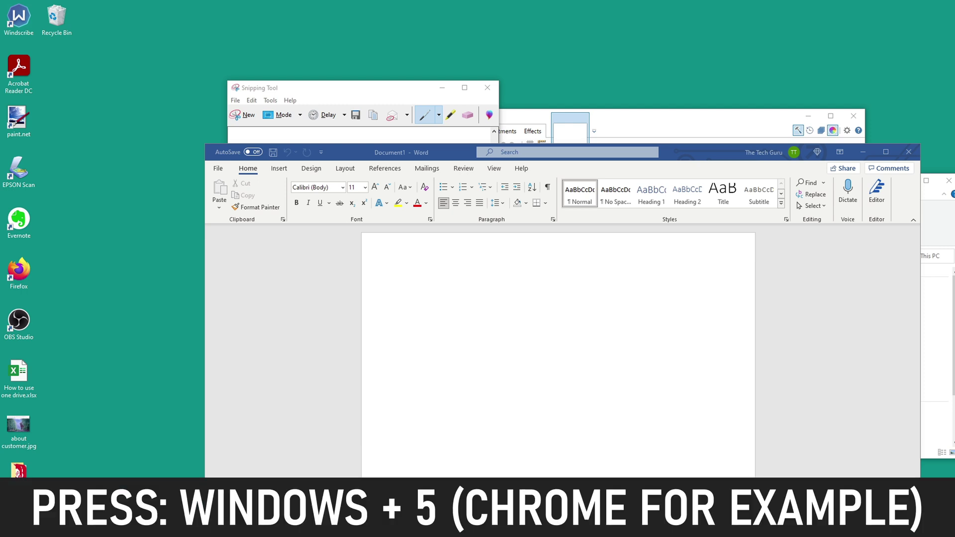
# - Launch Chrome, the fifth pinned taskbar app, with Windows+5
pyautogui.press('super+5')
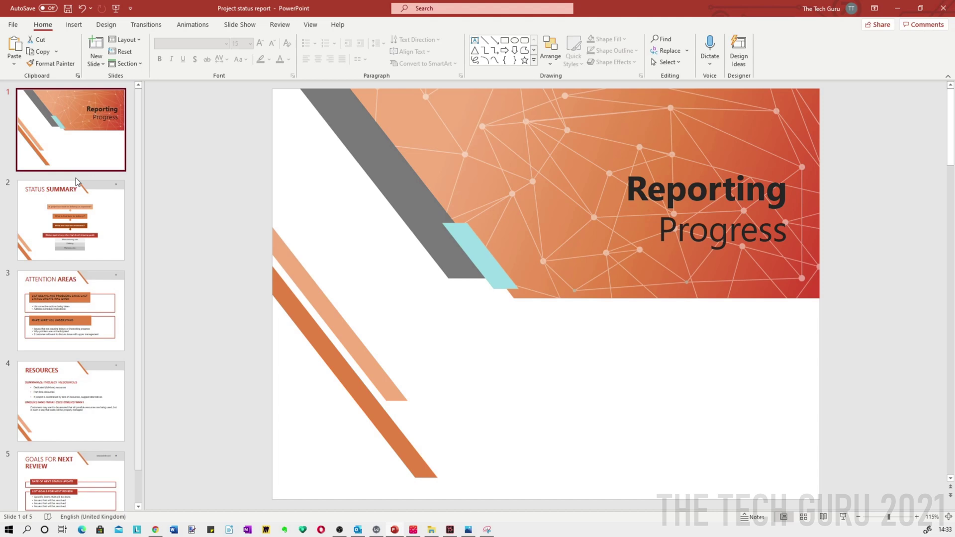
# - Snip the Status Summary slide's flowchart, then take a full-screen screenshot with Windows+PrtSc
pyautogui.click(55, 232)
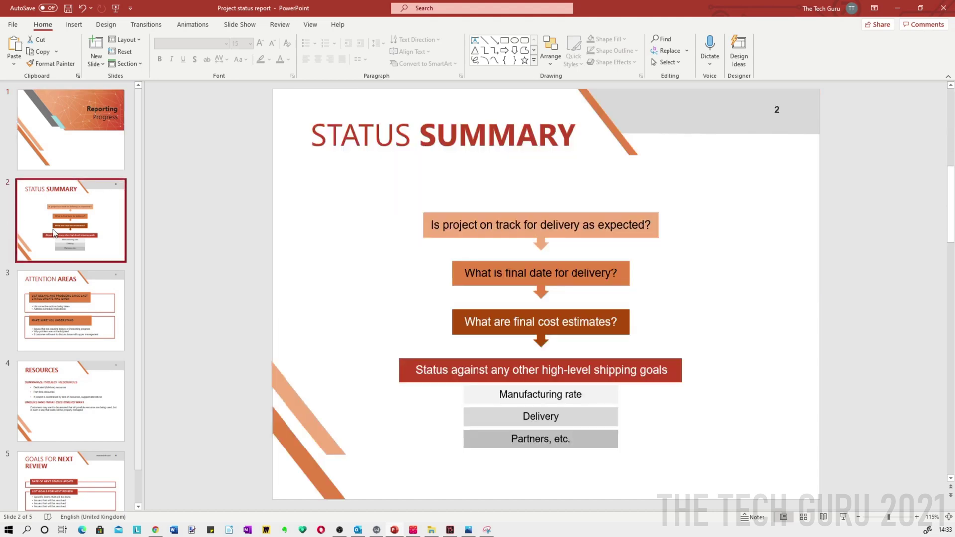
pyautogui.click(487, 529)
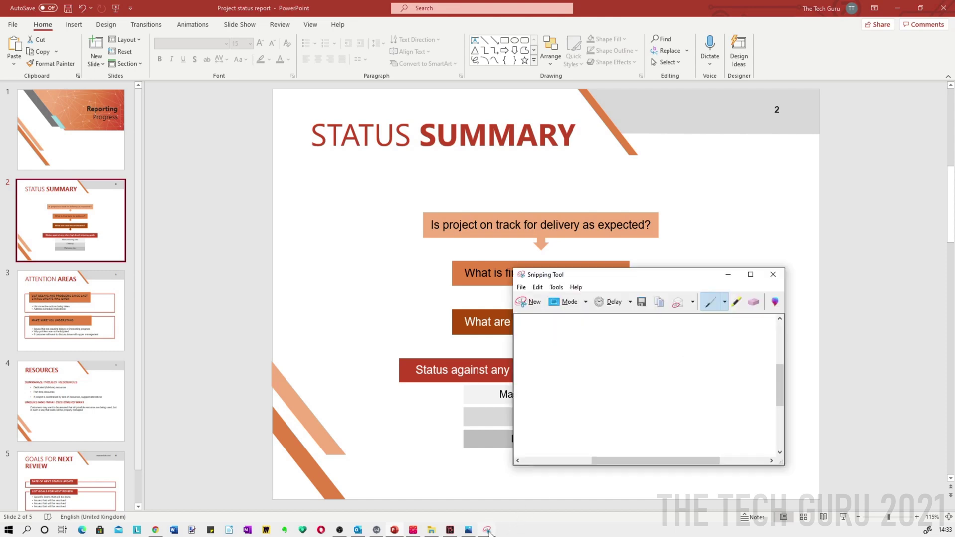
pyautogui.click(533, 302)
pyautogui.moveTo(385, 173); pyautogui.dragTo(746, 475)
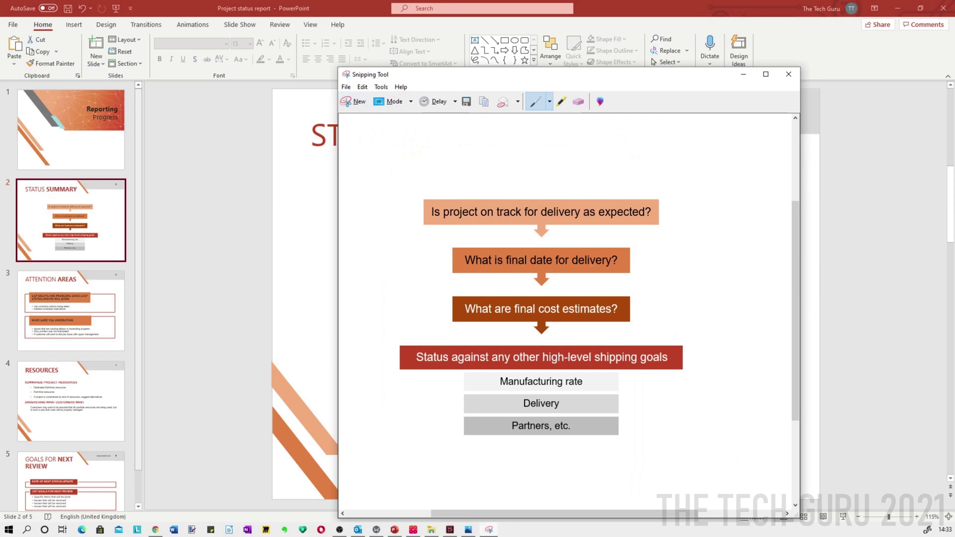
pyautogui.click(345, 87)
pyautogui.click(327, 179)
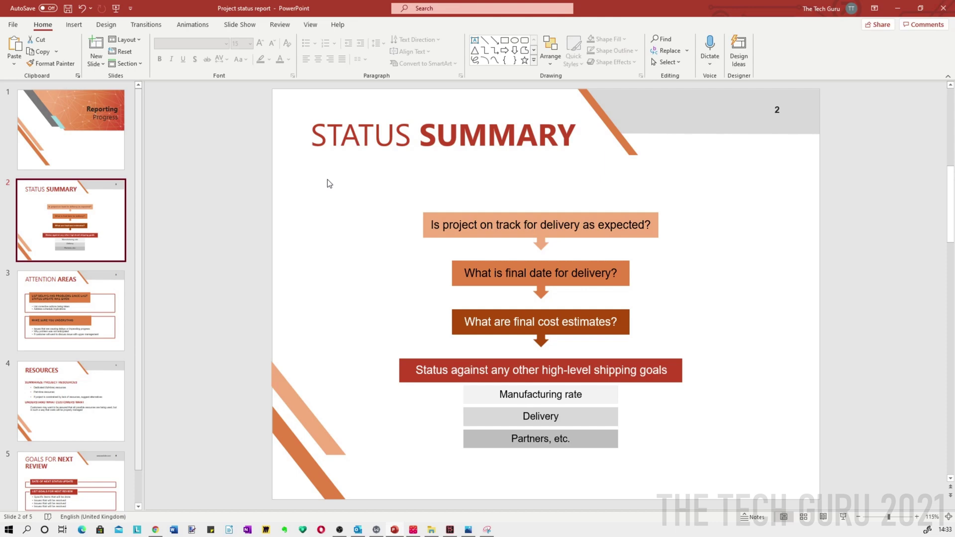
pyautogui.press('super+Print')
# - Open the Pictures > Screenshots folder in File Explorer and select Screenshot (660).png
pyautogui.click(432, 530)
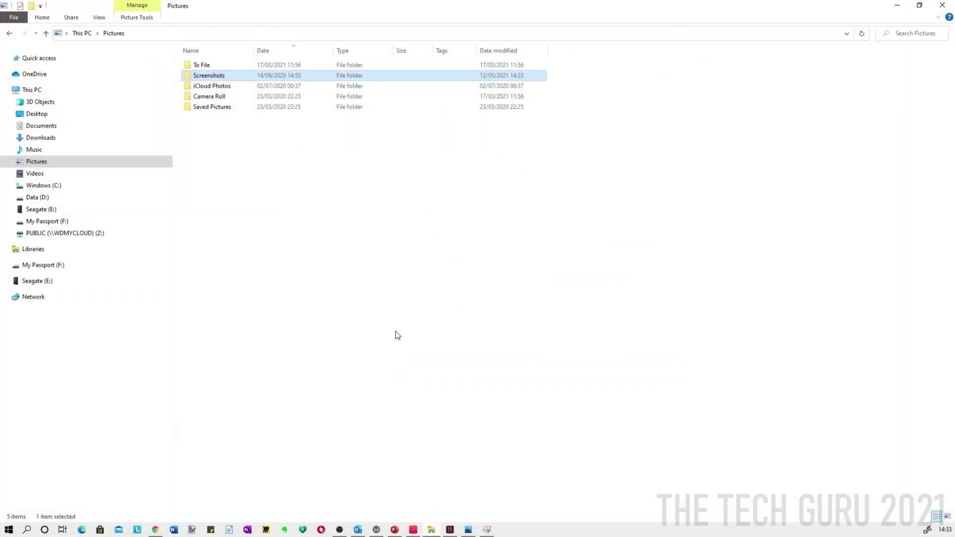
pyautogui.doubleClick(209, 75)
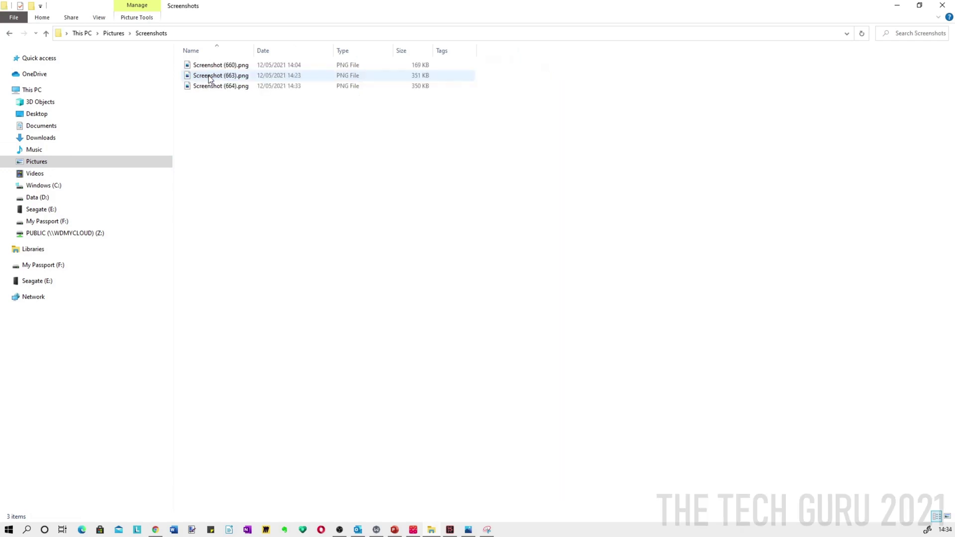
pyautogui.click(210, 65)
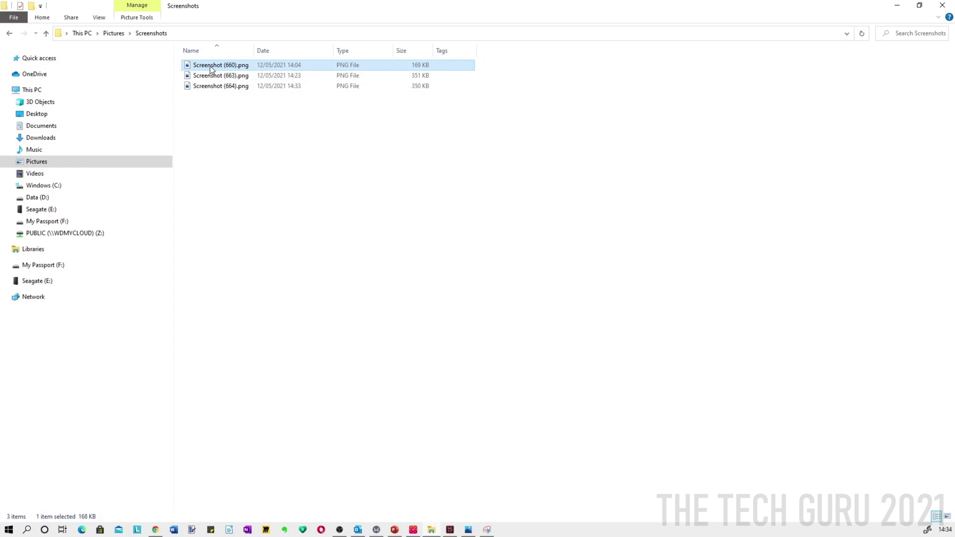
pyautogui.keyDown('ctrl'); pyautogui.click(210, 66); pyautogui.keyUp('ctrl')
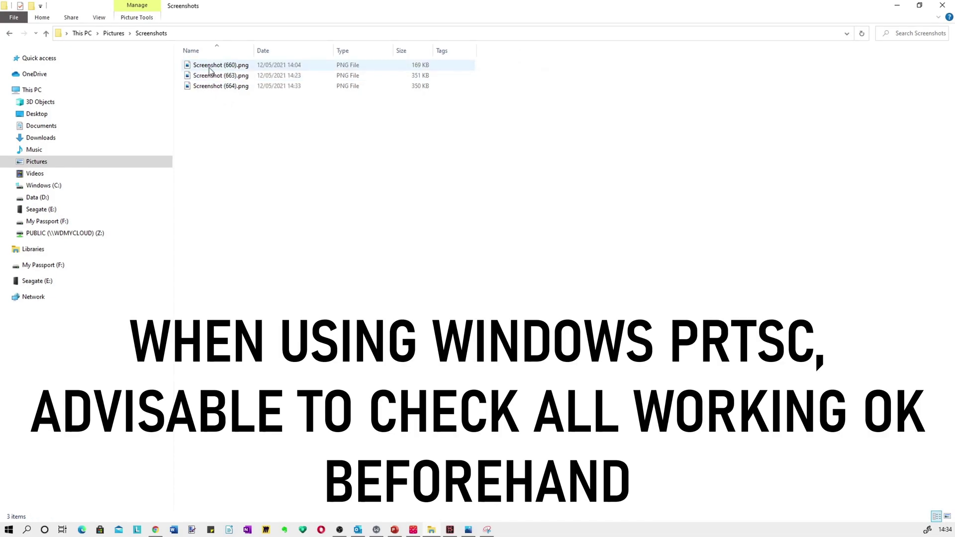
pyautogui.click(209, 67)
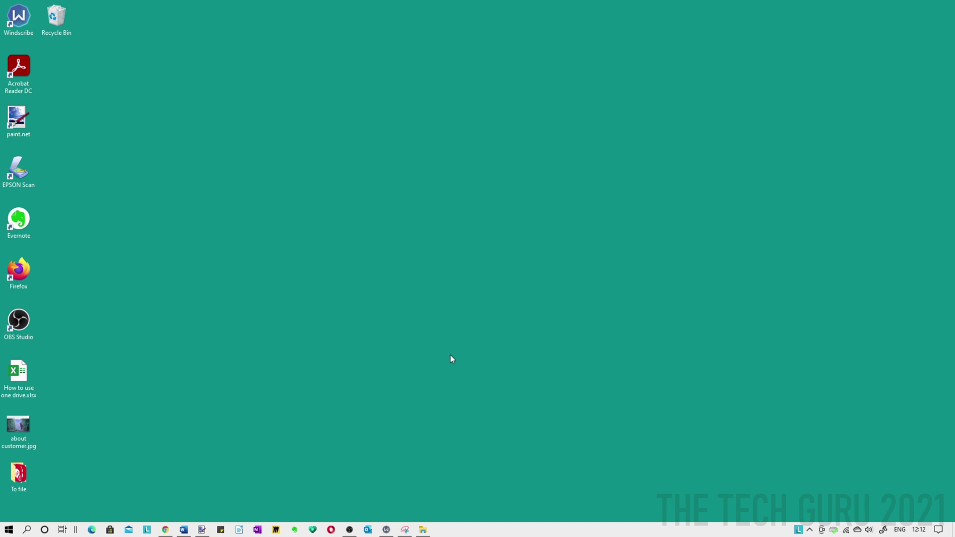
# - Search Windows for 'sett', then dismiss the search results
pyautogui.click(27, 530)
pyautogui.write('sett')
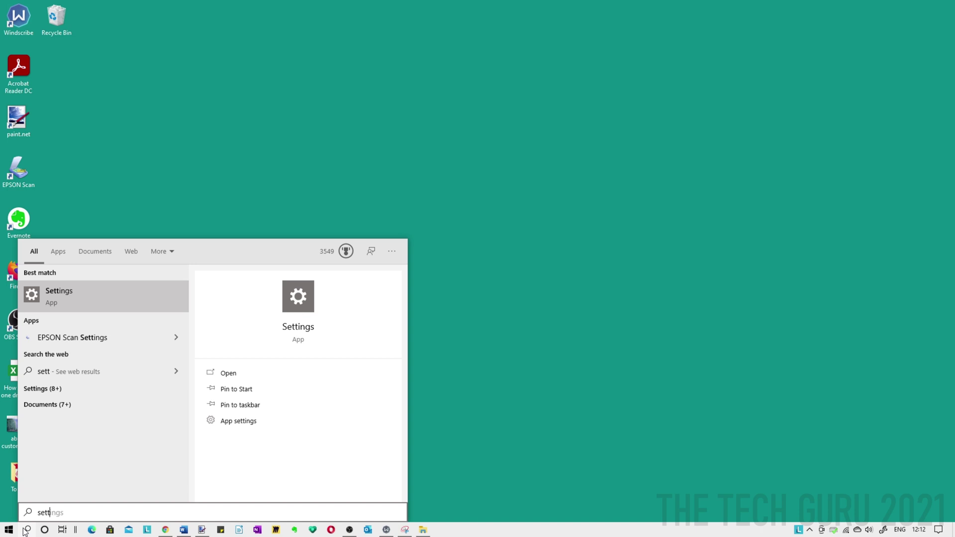
pyautogui.click(507, 358)
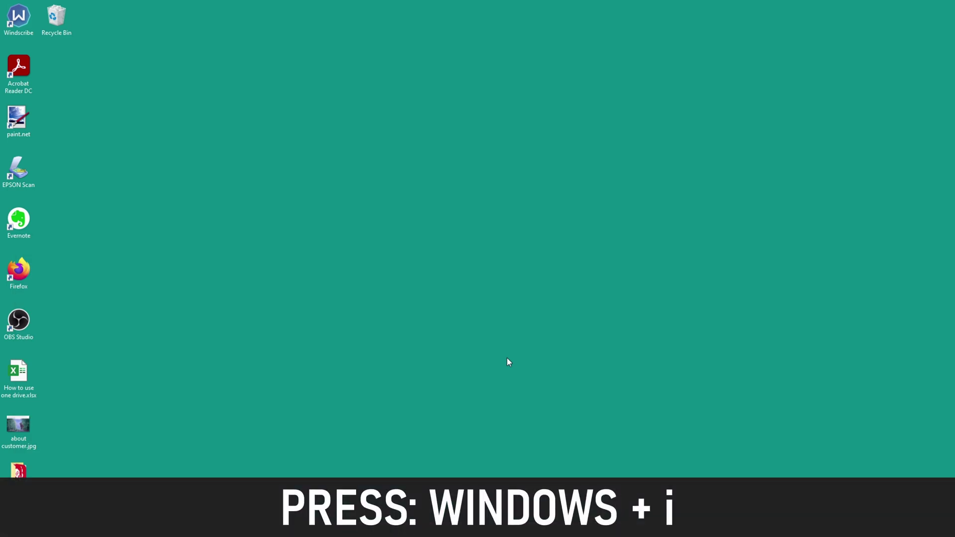
# - Open Settings with Win+I and move keyboard focus across the category tiles to Personalization
pyautogui.press('super+i')
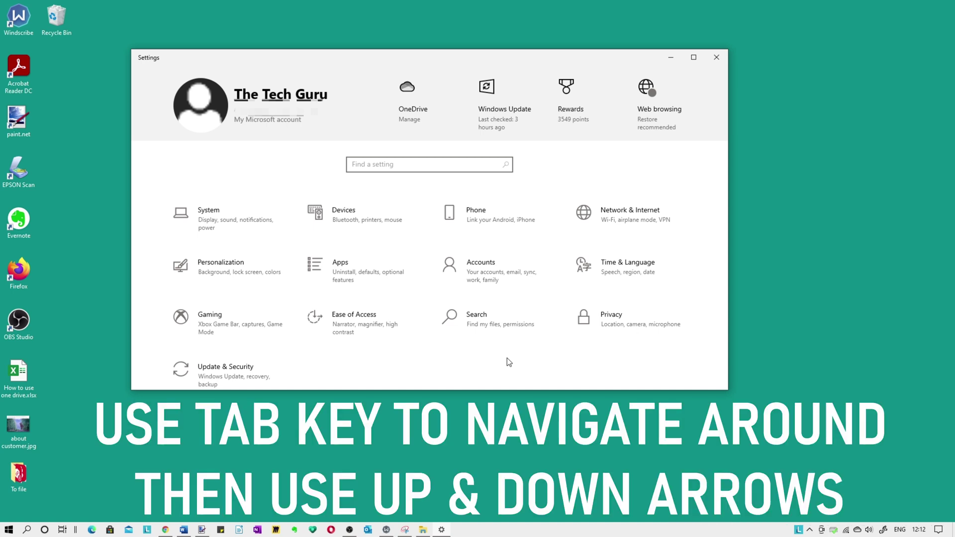
pyautogui.press('Tab')
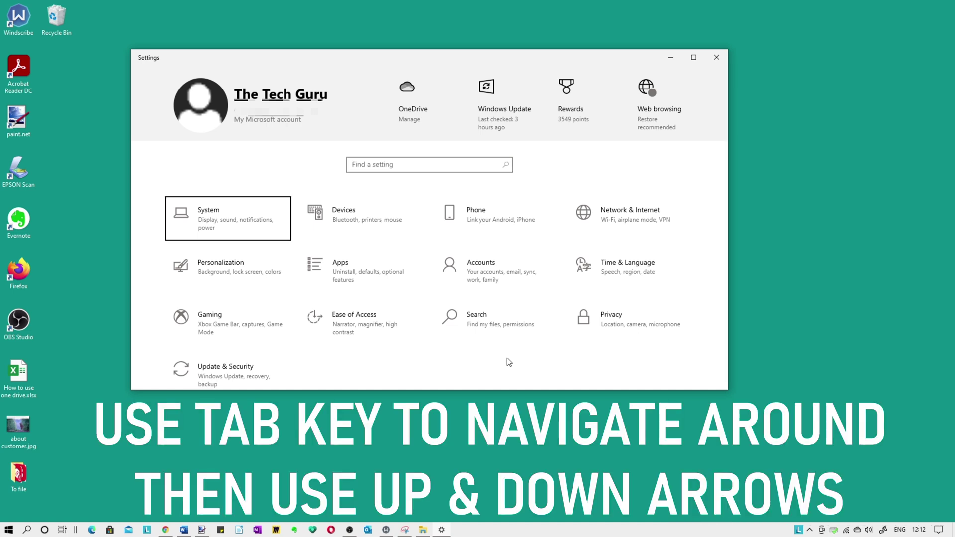
pyautogui.press('Right')
pyautogui.press('Right')
pyautogui.press('Down')
pyautogui.press('Right')
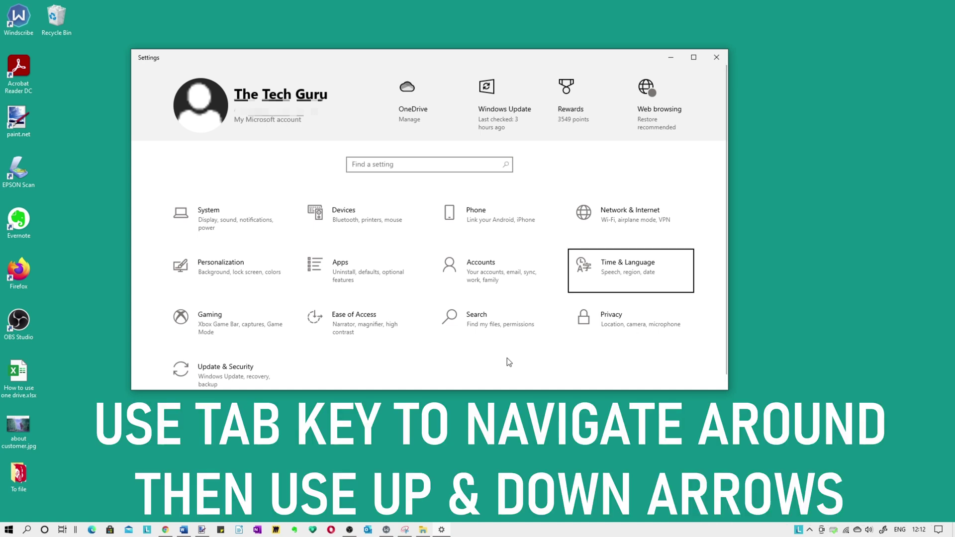
pyautogui.press('Left')
pyautogui.press('Up')
pyautogui.press('Down')
pyautogui.press('Right')
pyautogui.press('Left')
pyautogui.press('Left')
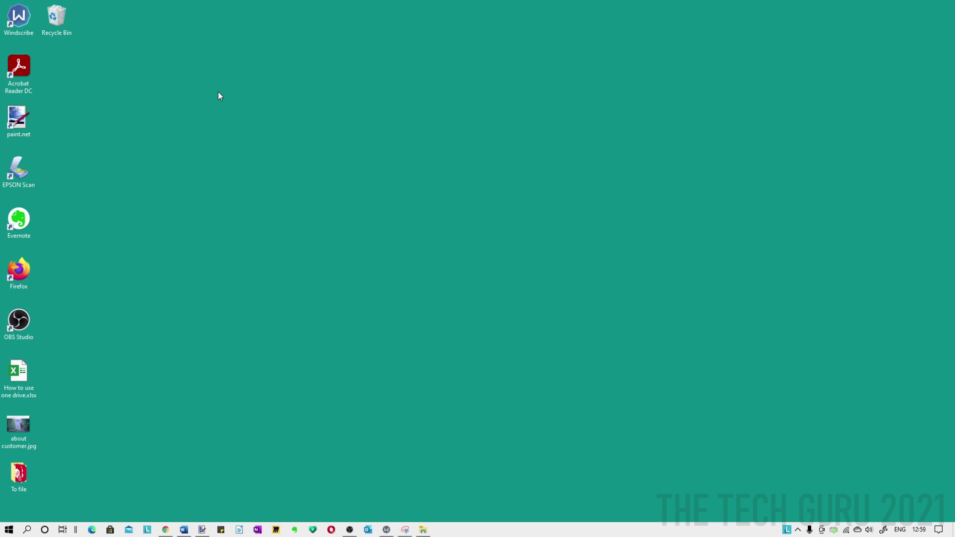
# - Bring up Chrome and Word, then open Chrome on a new virtual desktop
pyautogui.press('super+5')
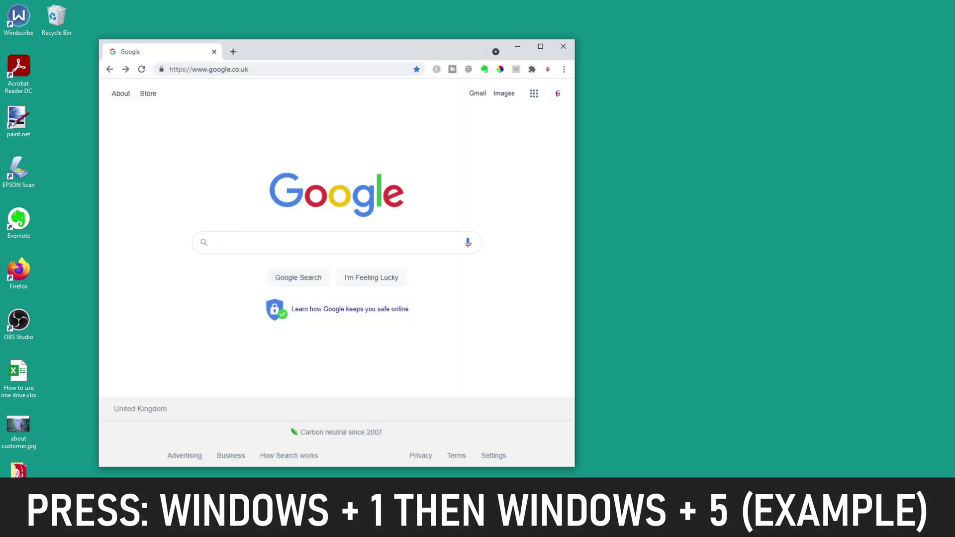
pyautogui.press('super+1')
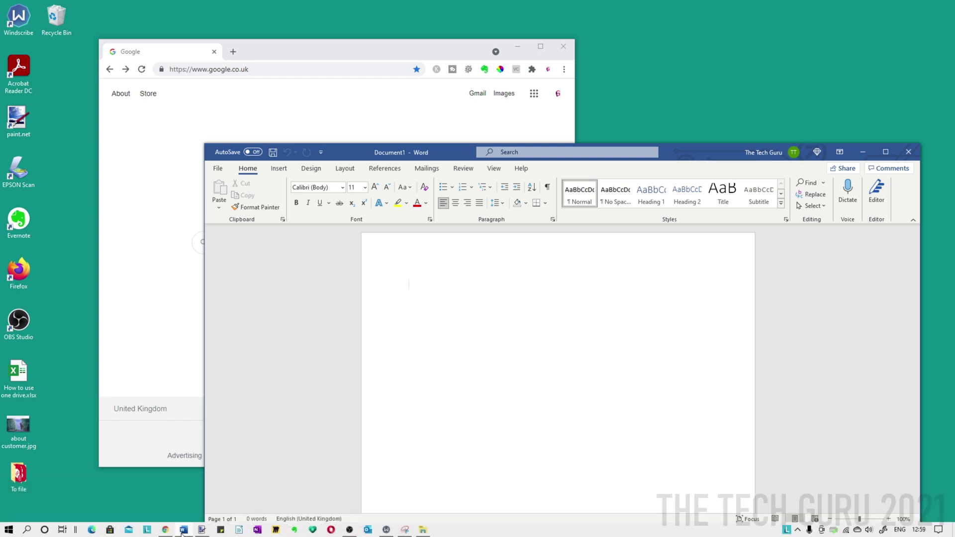
pyautogui.press('ctrl+super+d')
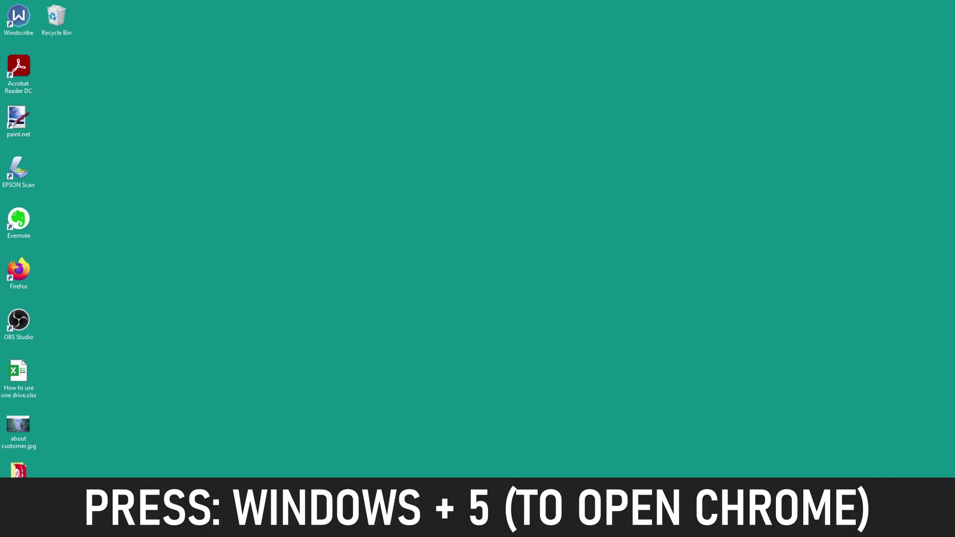
pyautogui.press('super+5')
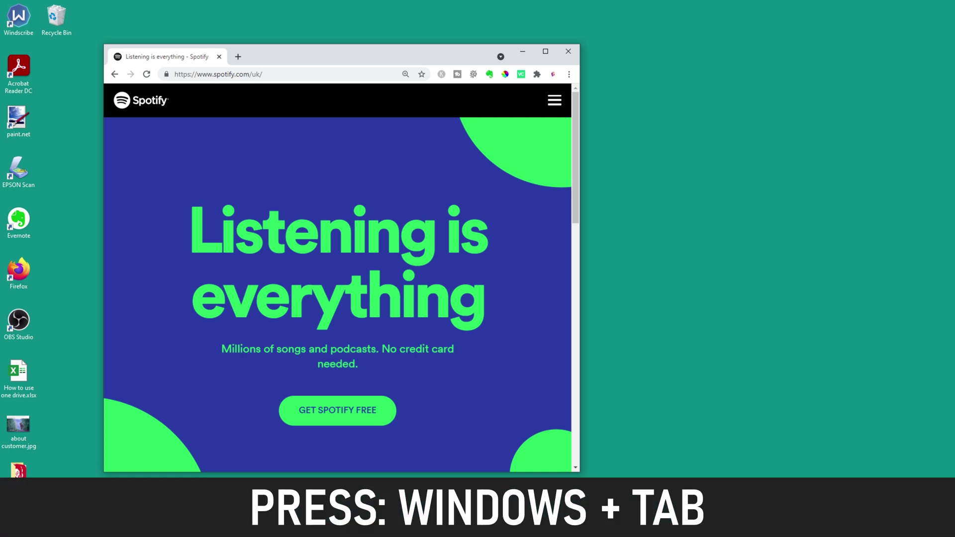
# - Open Task View with Win+Tab, focus the Desktop 1 thumbnail and switch to it
pyautogui.press('super+Tab')
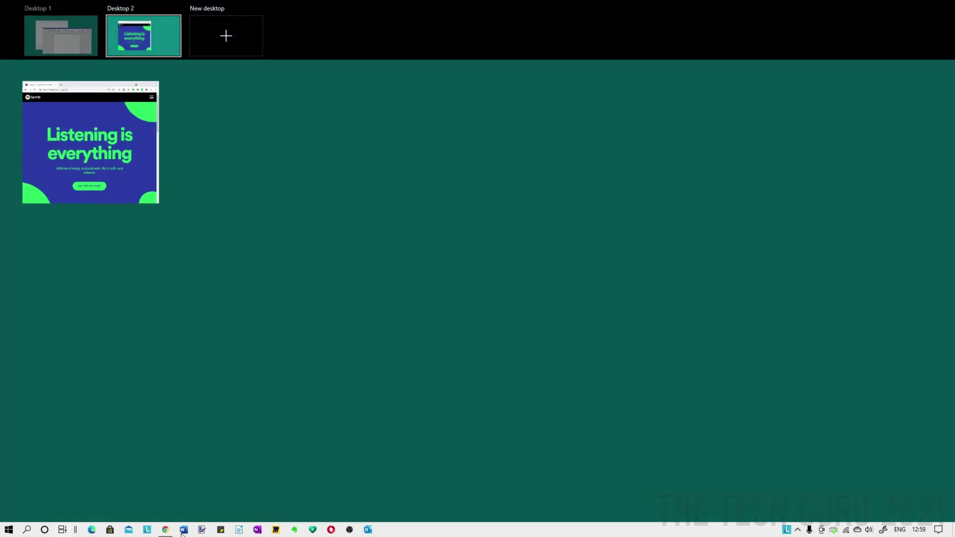
pyautogui.press('Left')
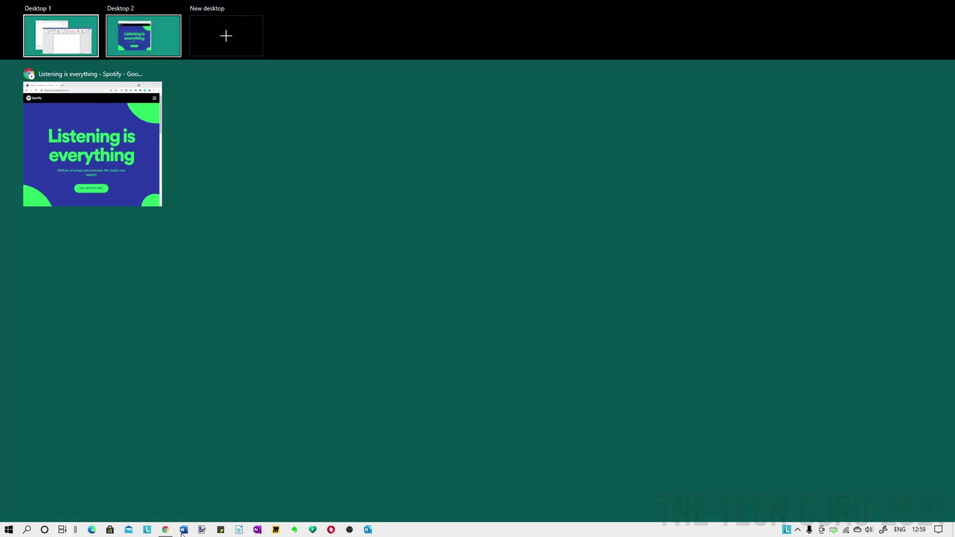
pyautogui.press('Tab')
pyautogui.press('Tab')
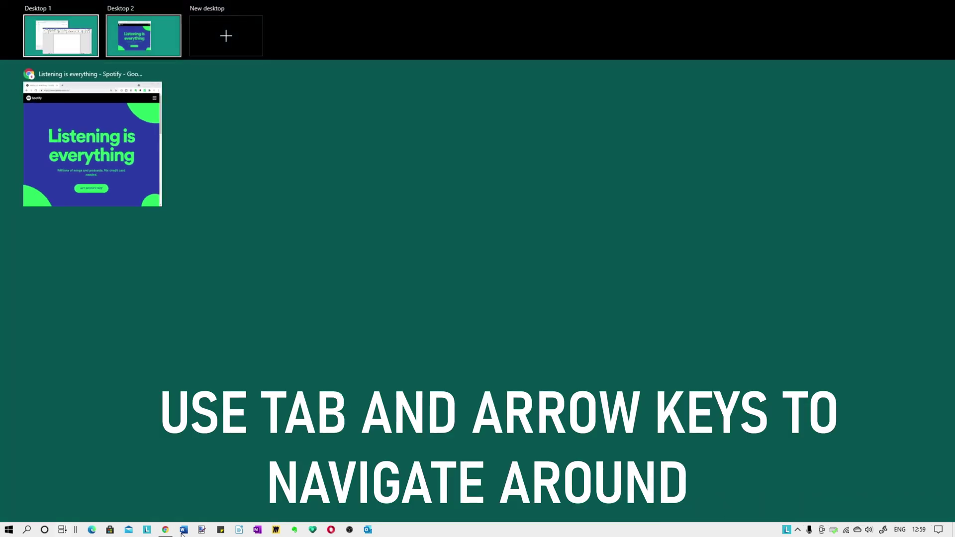
pyautogui.press('Right')
pyautogui.press('Left')
pyautogui.press('Right')
pyautogui.press('Left')
pyautogui.press('Return')
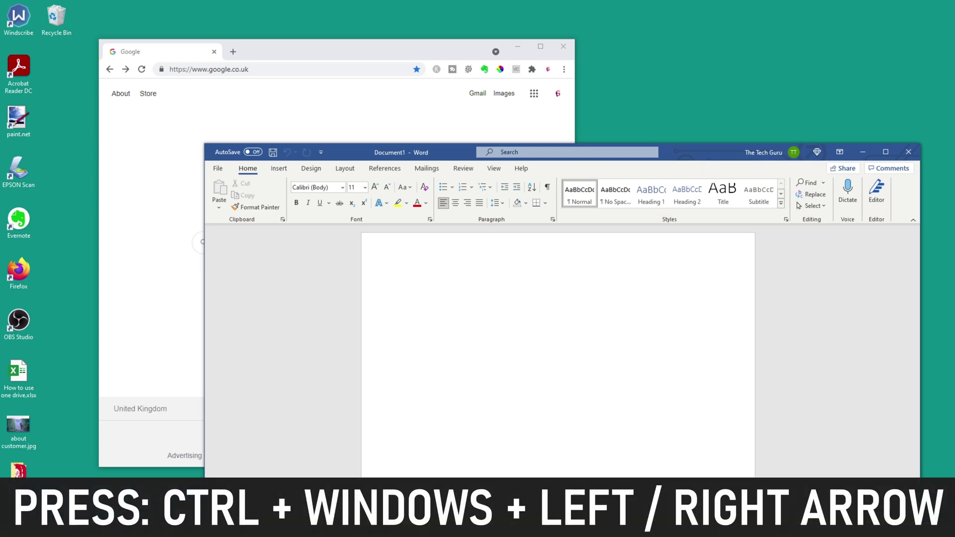
# - Flip between the two desktops, close the second with Ctrl+Win+F4, and close the Spotify window
pyautogui.press('ctrl+super+Right')
pyautogui.press('ctrl+super+Left')
pyautogui.press('ctrl+super+Right')
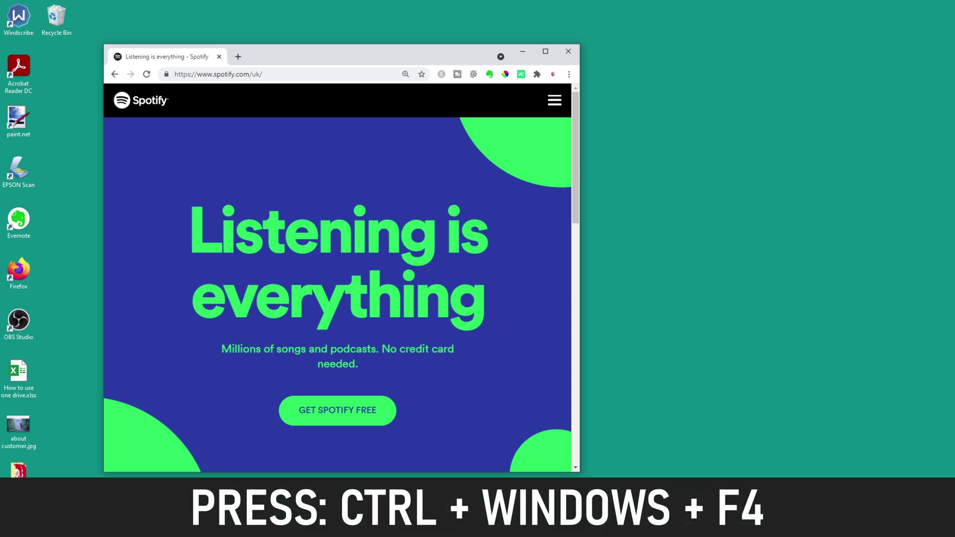
pyautogui.press('ctrl+super+F4')
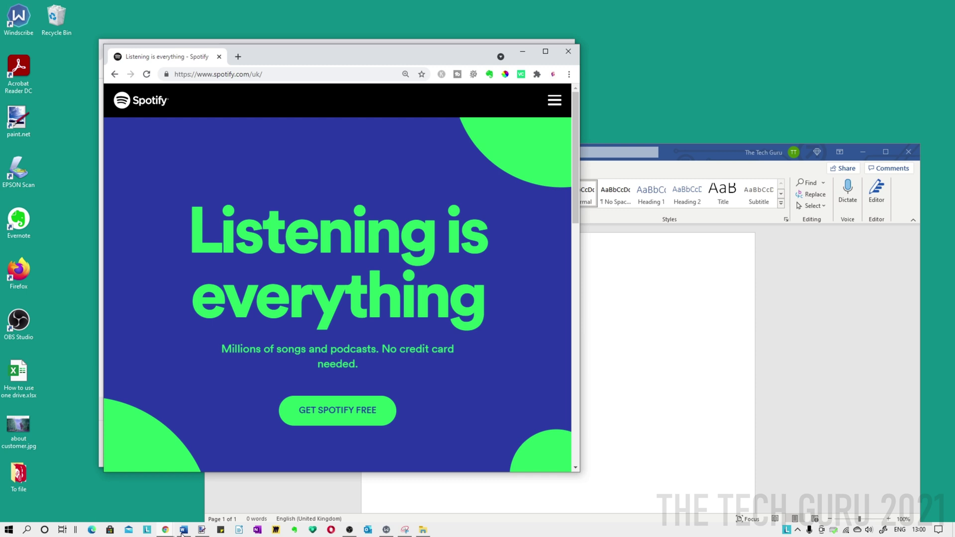
pyautogui.click(570, 55)
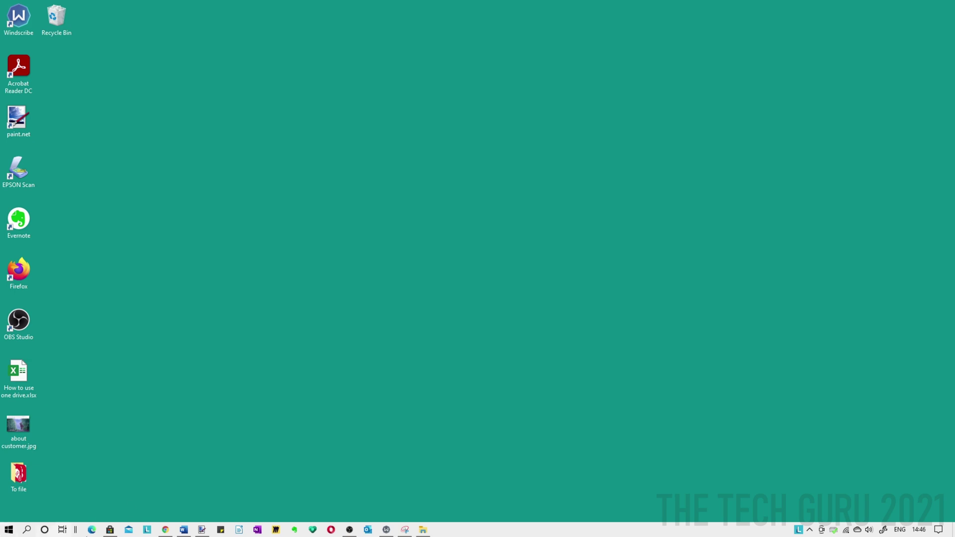
# - Restore Word and paint.net, dragging Word to the upper left and paint.net to the right
pyautogui.click(184, 529)
pyautogui.moveTo(383, 154); pyautogui.dragTo(364, 105)
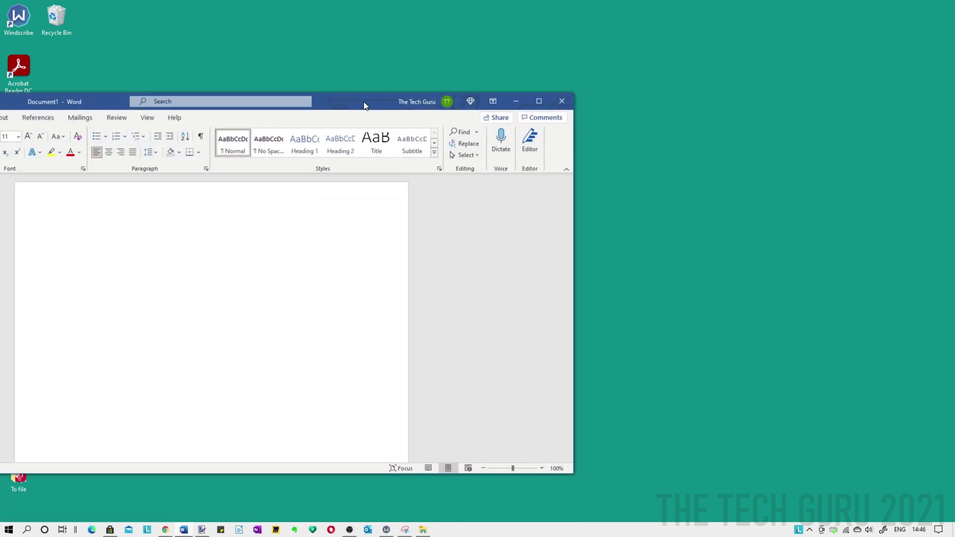
pyautogui.click(202, 530)
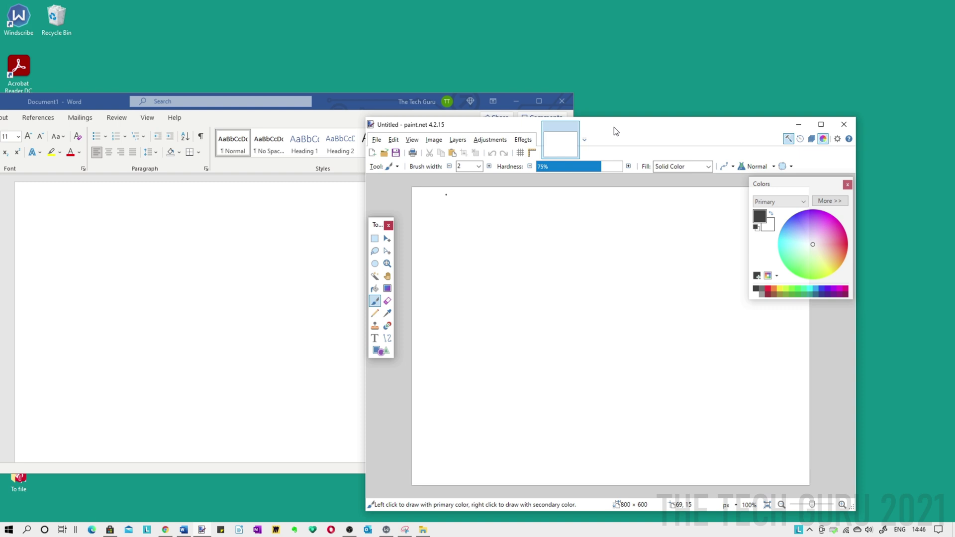
pyautogui.moveTo(613, 131)
pyautogui.mouseDown()
pyautogui.moveTo(733, 105)
pyautogui.moveTo(702, 103)
pyautogui.mouseUp()
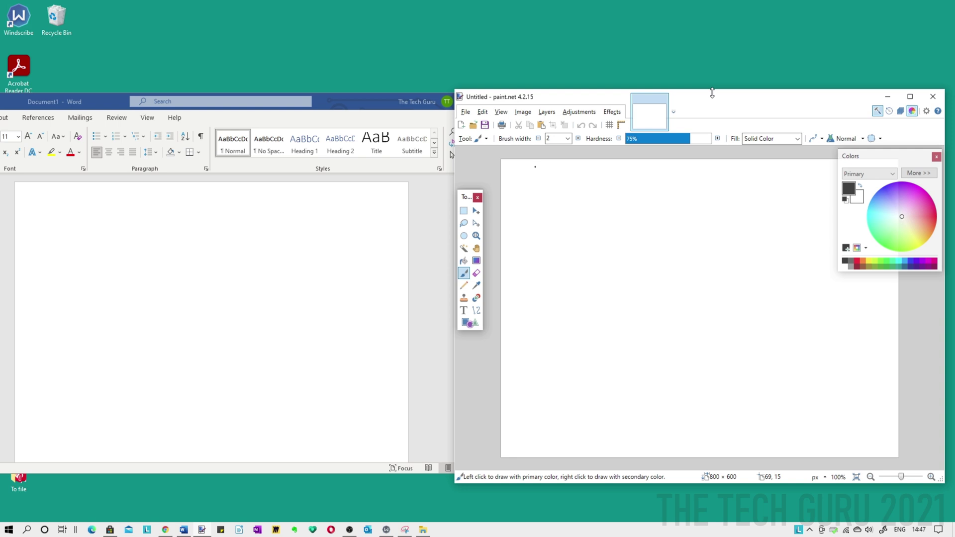
# - Minimize paint.net and Word, then show all open windows with Win+Alt+Tab
pyautogui.click(887, 96)
pyautogui.click(513, 96)
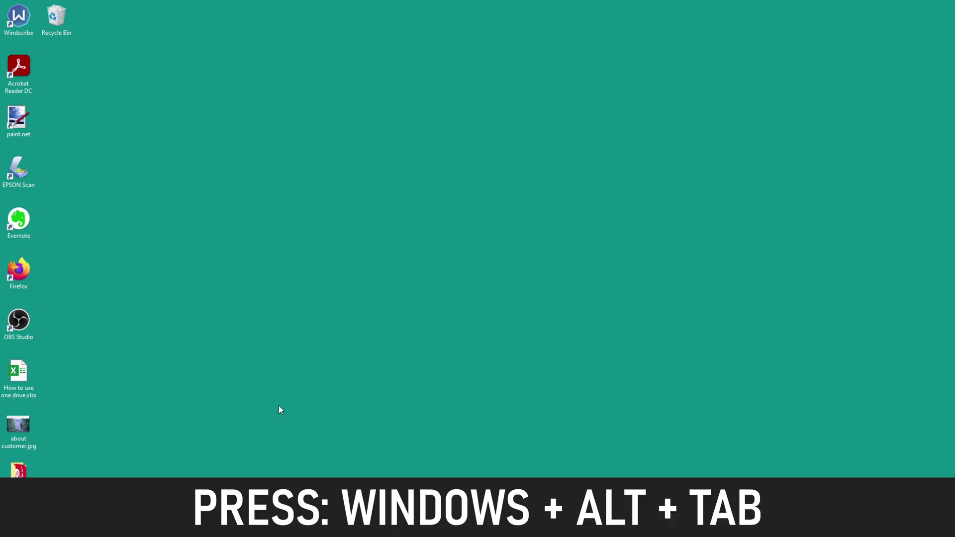
pyautogui.press('super+alt+Tab')
# - Bring Google Chrome to the front and restore it from full screen to a window
pyautogui.press('Right')
pyautogui.press('Right')
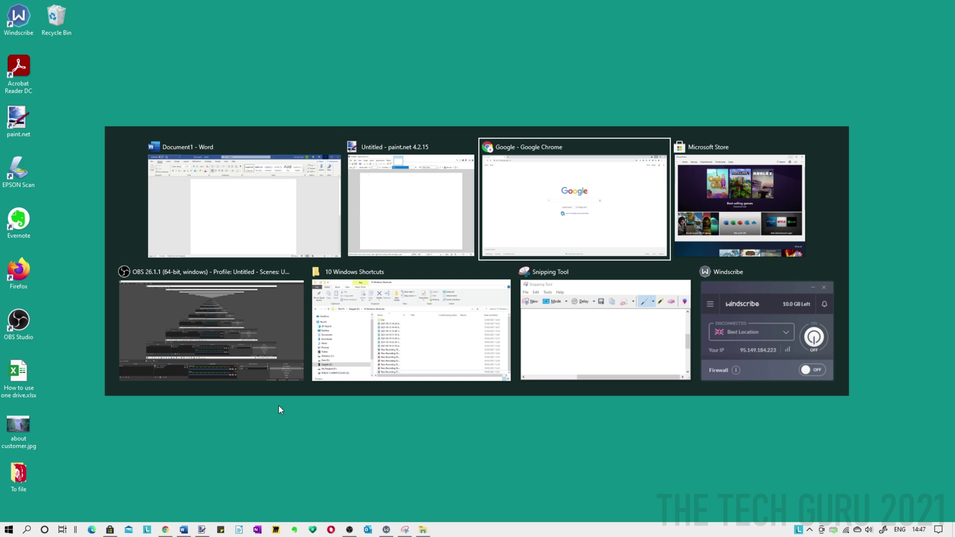
pyautogui.press('Return')
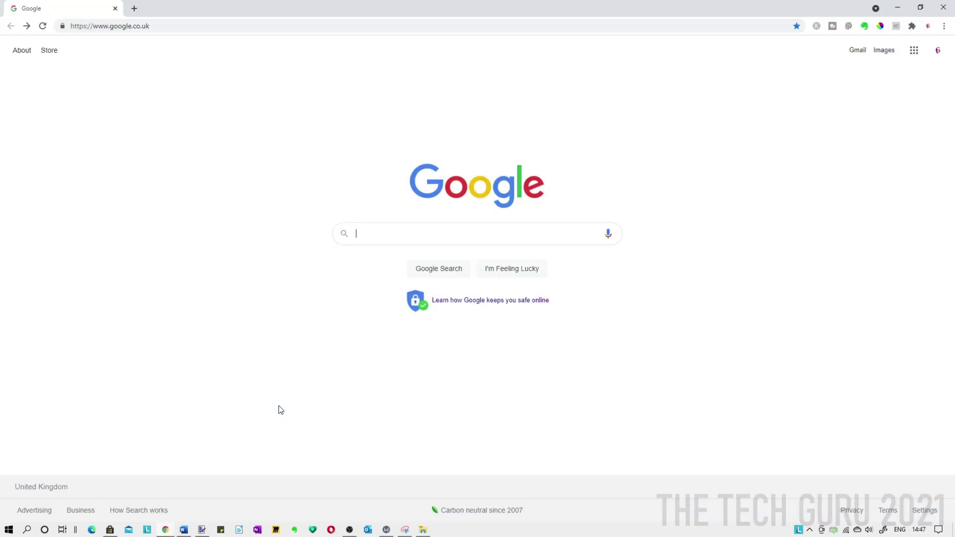
pyautogui.click(920, 7)
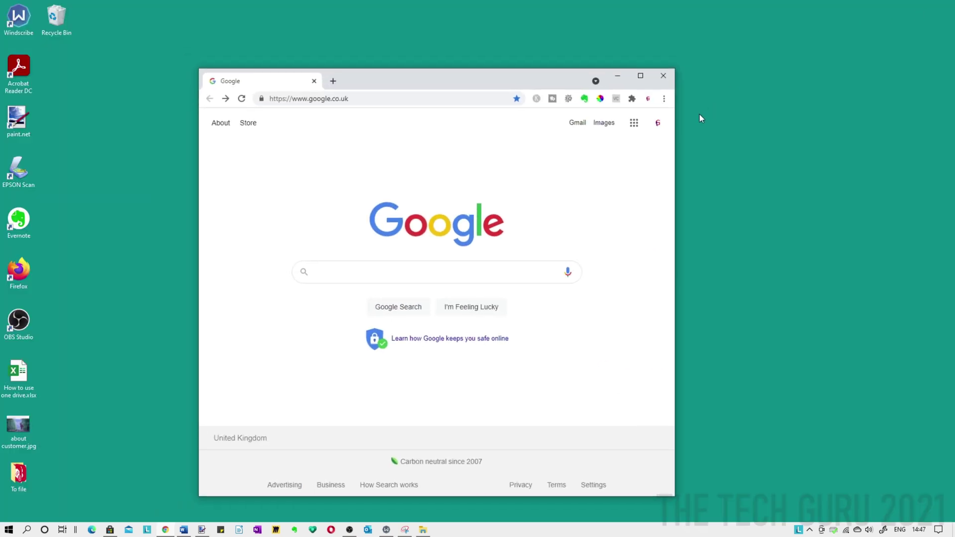
# - Cycle through the open windows from Word to paint.net with Windows+Alt+Tab
pyautogui.press('alt+super+Tab')
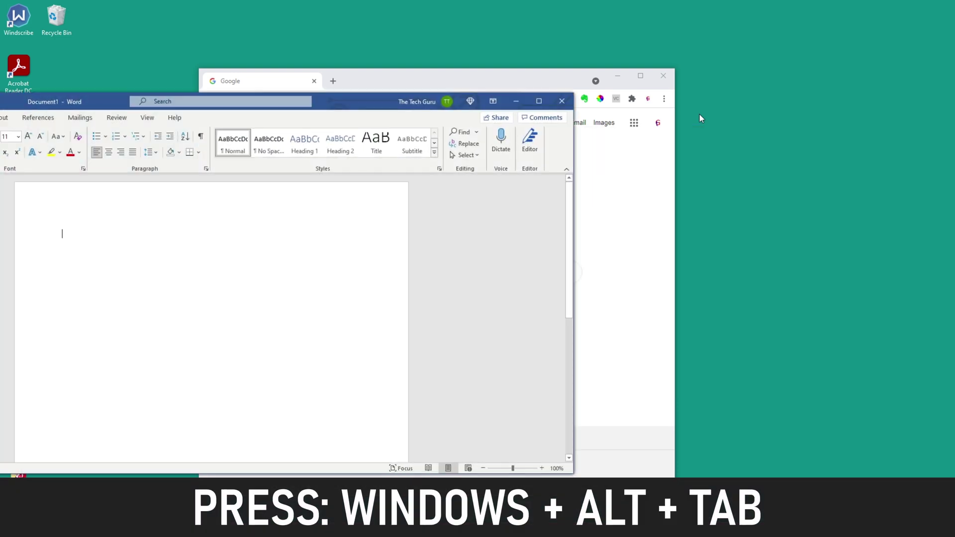
pyautogui.press('alt+super+Tab')
pyautogui.press('alt+super+Tab')
pyautogui.press('alt+super+Tab')
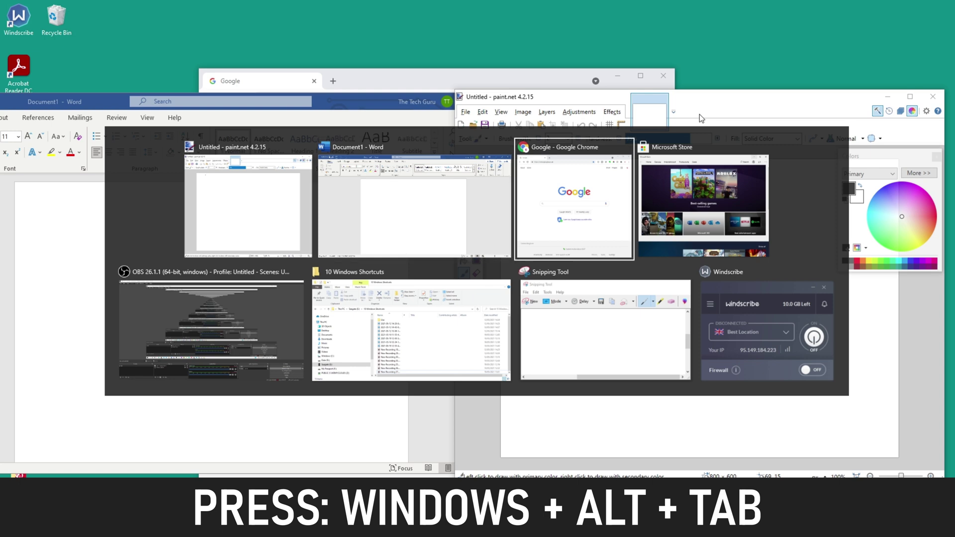
pyautogui.press('alt+super+Tab')
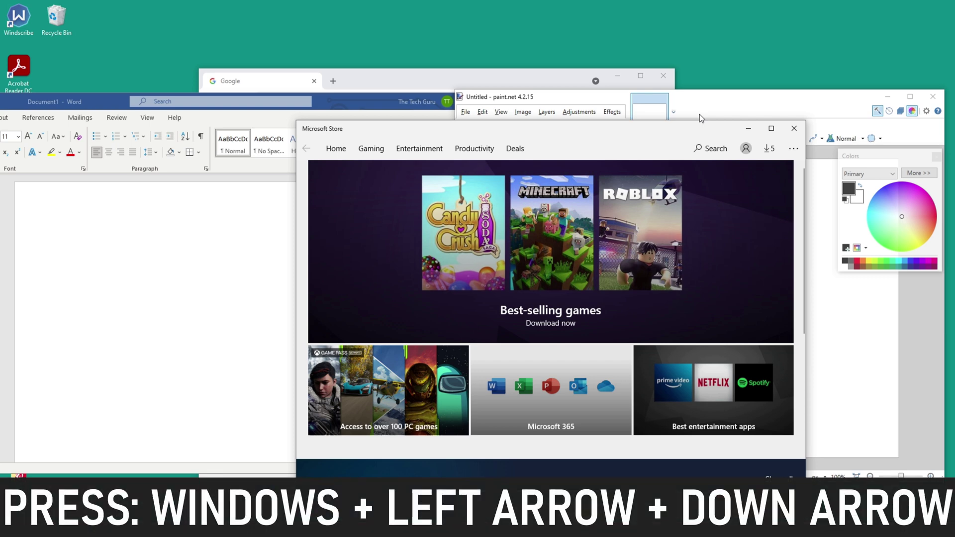
# - Snap Microsoft Store into the bottom-left quarter and show all open windows
pyautogui.press('super+Left')
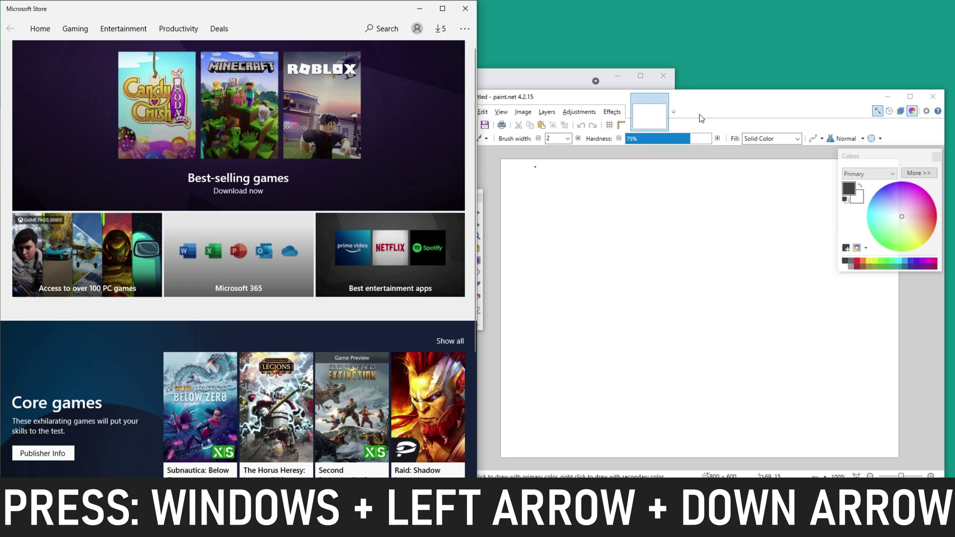
pyautogui.press('super+Down')
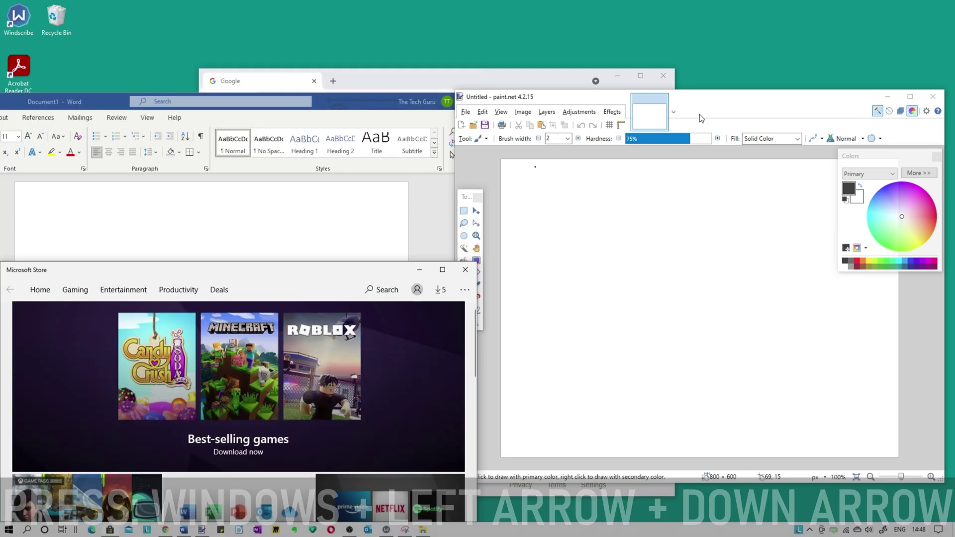
pyautogui.press('super+alt+Tab')
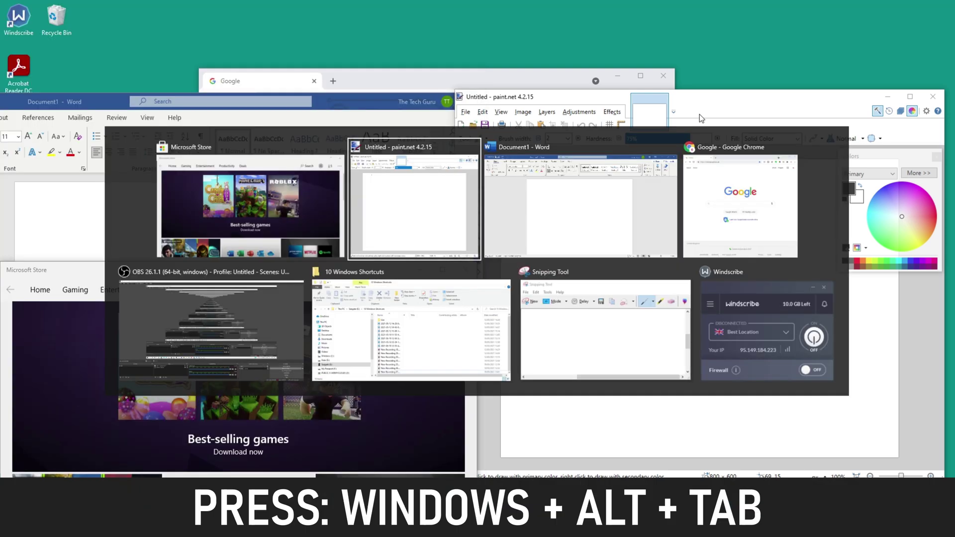
# - Bring Word forward and snap it into the top-left quarter
pyautogui.press('Right')
pyautogui.press('Return')
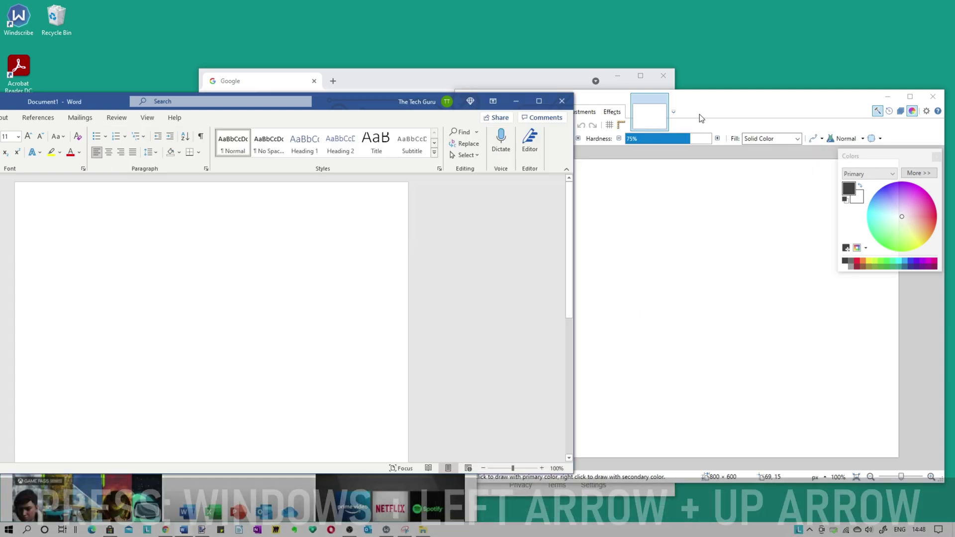
pyautogui.press('super+Left')
pyautogui.press('super+Up')
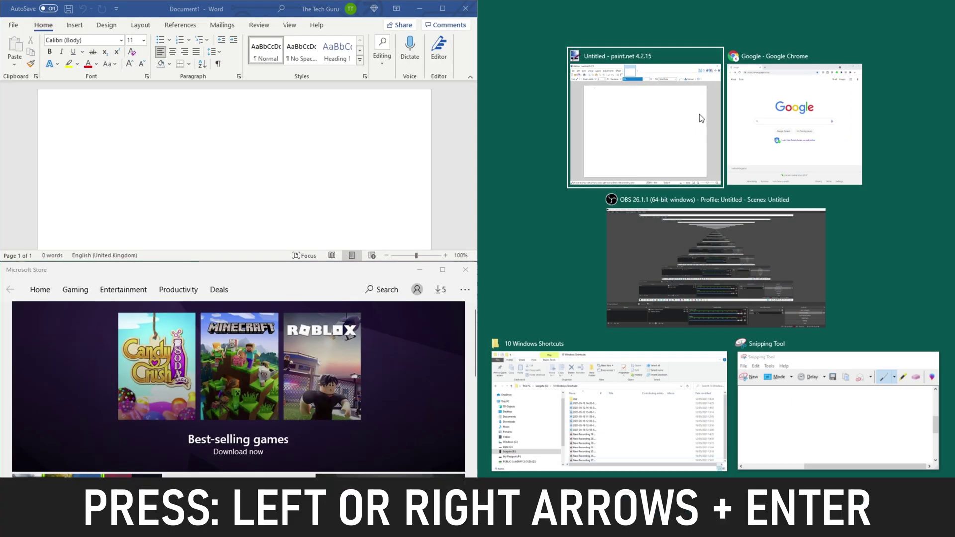
# - Place Chrome in the top-right quarter and paint.net in the bottom-right quarter
pyautogui.press('Right')
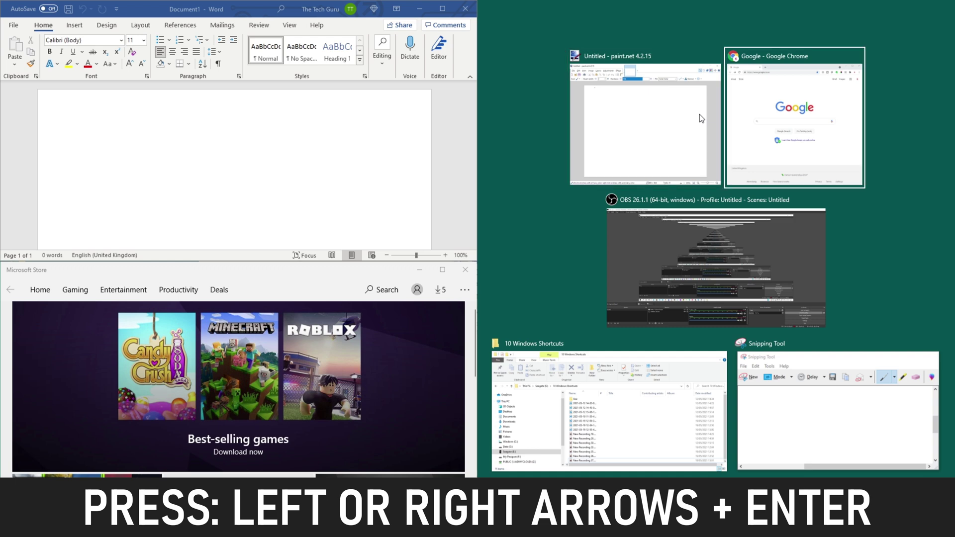
pyautogui.press('Return')
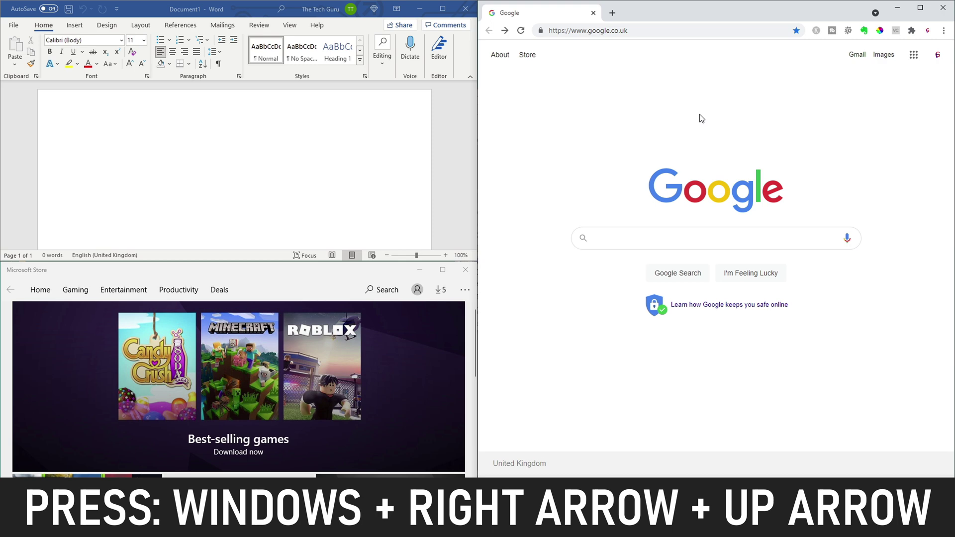
pyautogui.press('super+Up')
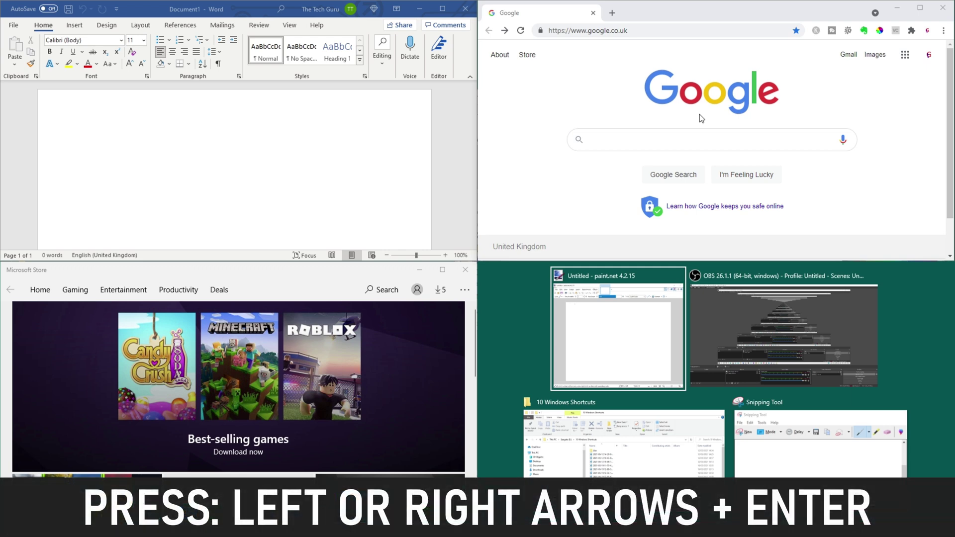
pyautogui.press('Return')
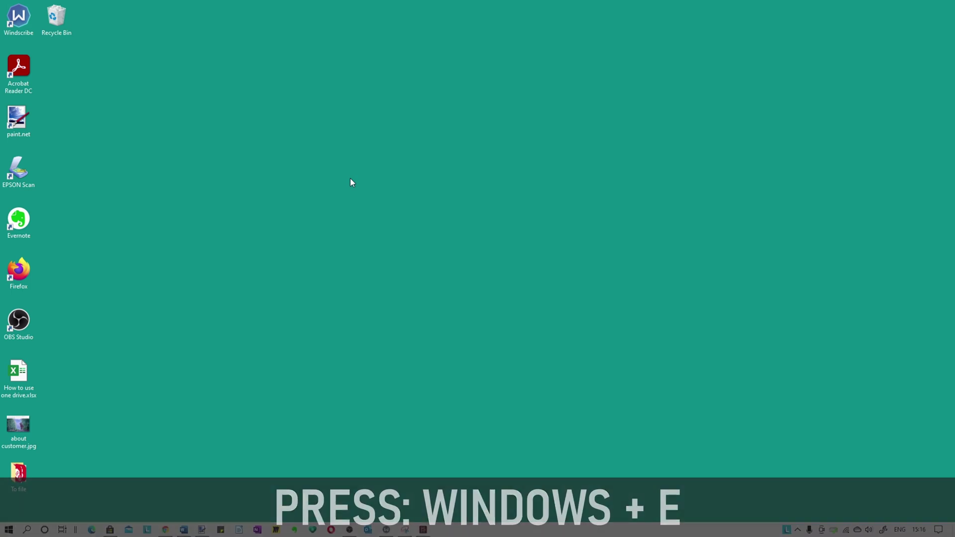
# - Open a new File Explorer window with Windows+E
pyautogui.press('super+e')
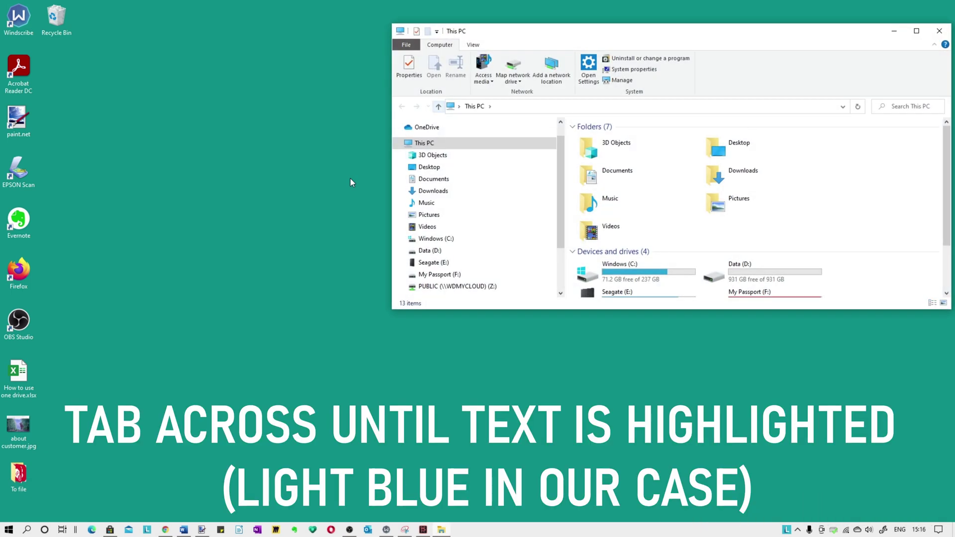
# - Move through the navigation pane down to Pictures and open it
pyautogui.press('Tab')
pyautogui.press('Tab')
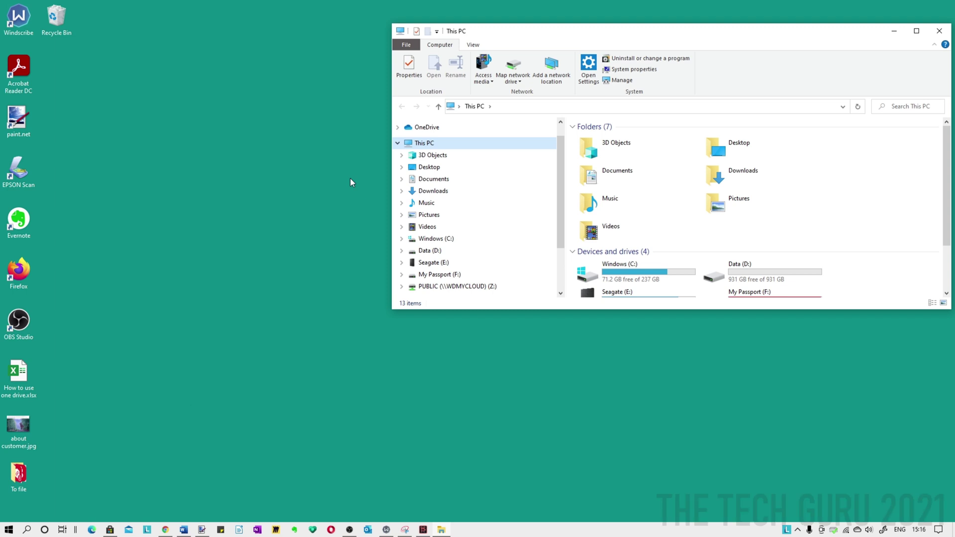
pyautogui.press('Down')
pyautogui.press('Down')
pyautogui.press('Down')
pyautogui.press('Down')
pyautogui.press('Down')
pyautogui.press('Down')
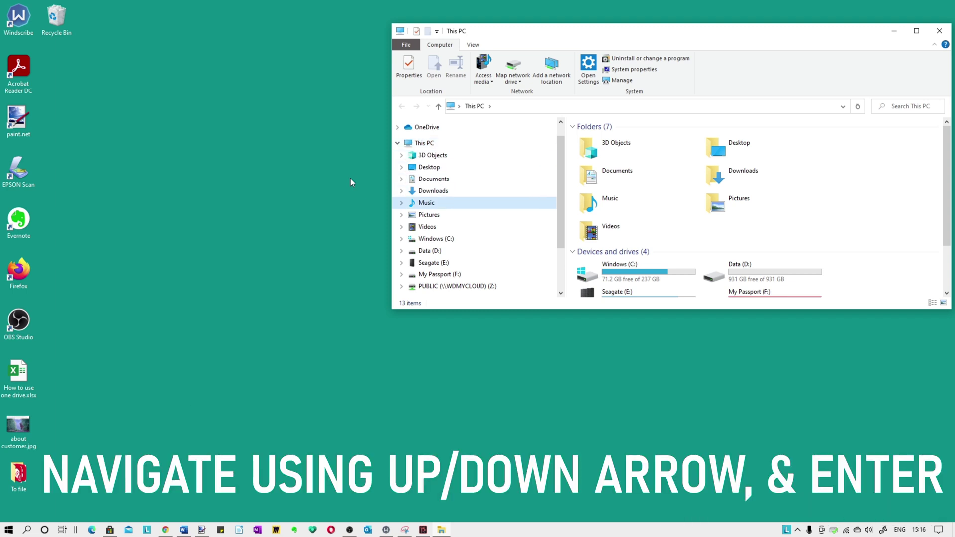
pyautogui.press('Return')
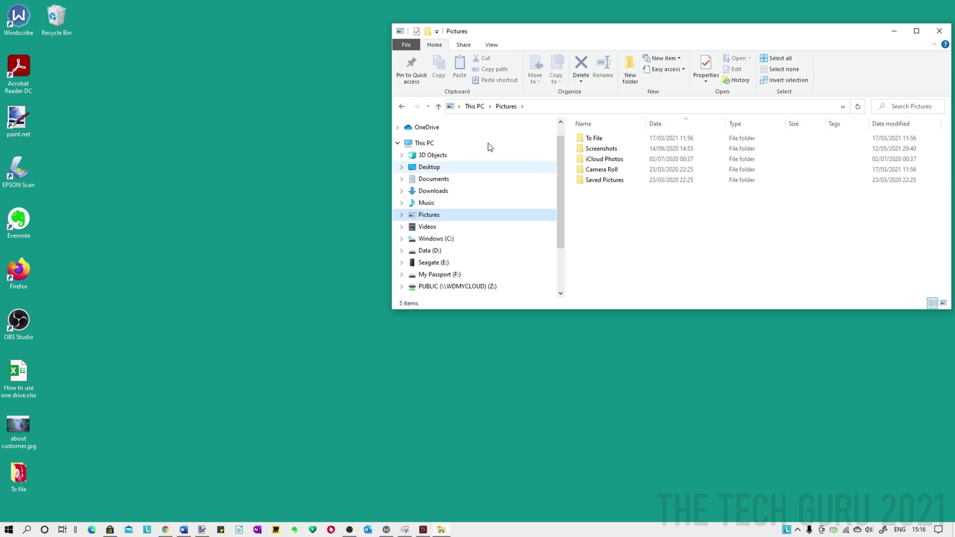
# - Create a new 'Old Files' folder in Pictures with Ctrl+Shift+N
pyautogui.rightClick(622, 211)
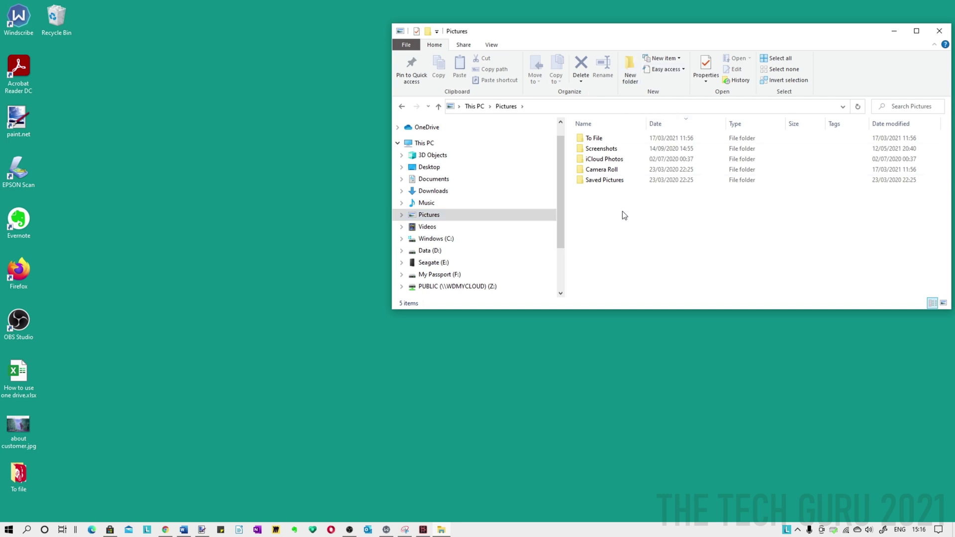
pyautogui.moveTo(674, 333)
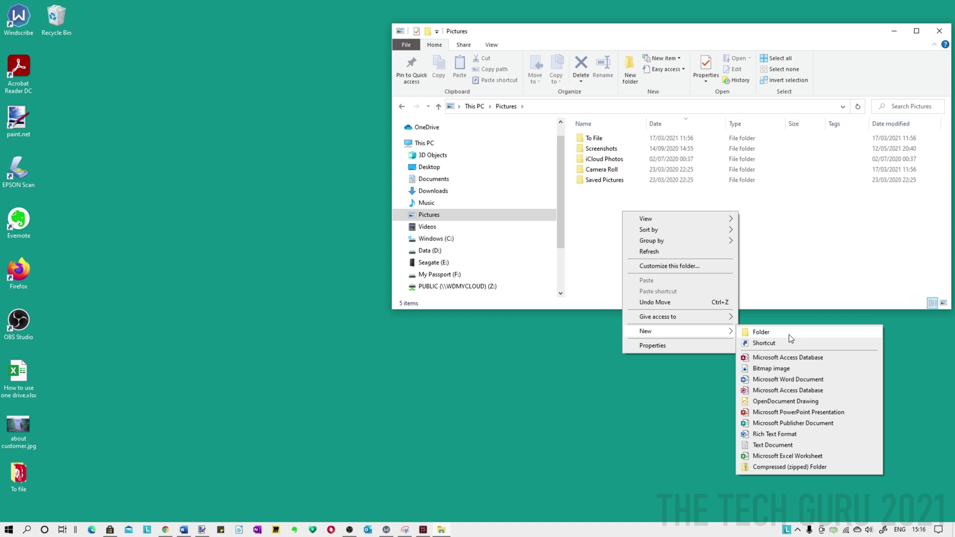
pyautogui.click(797, 243)
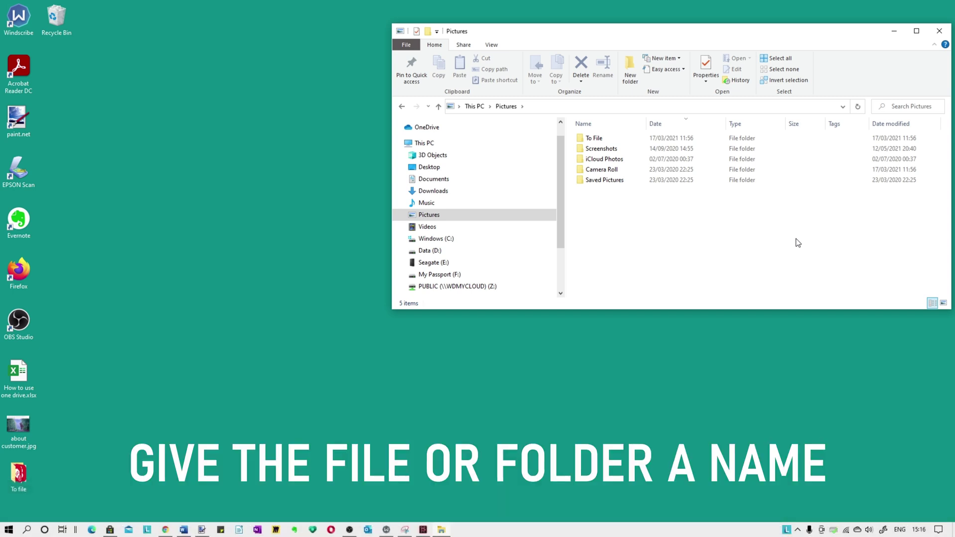
pyautogui.hotkey('ctrl', 'shift', 'n')
pyautogui.write('Old Files')
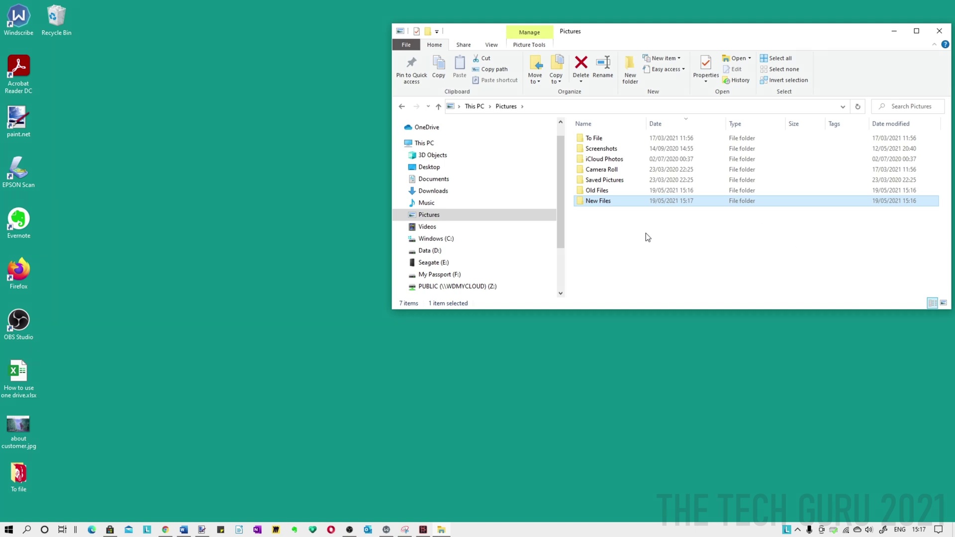
pyautogui.rightClick(612, 202)
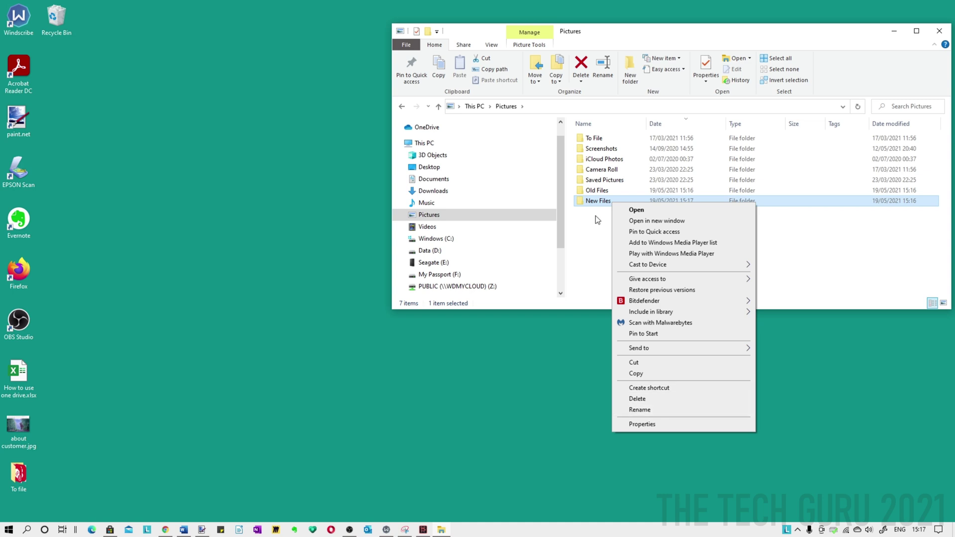
# - Start renaming the New Files folder with F2, typing 'New'
pyautogui.click(596, 216)
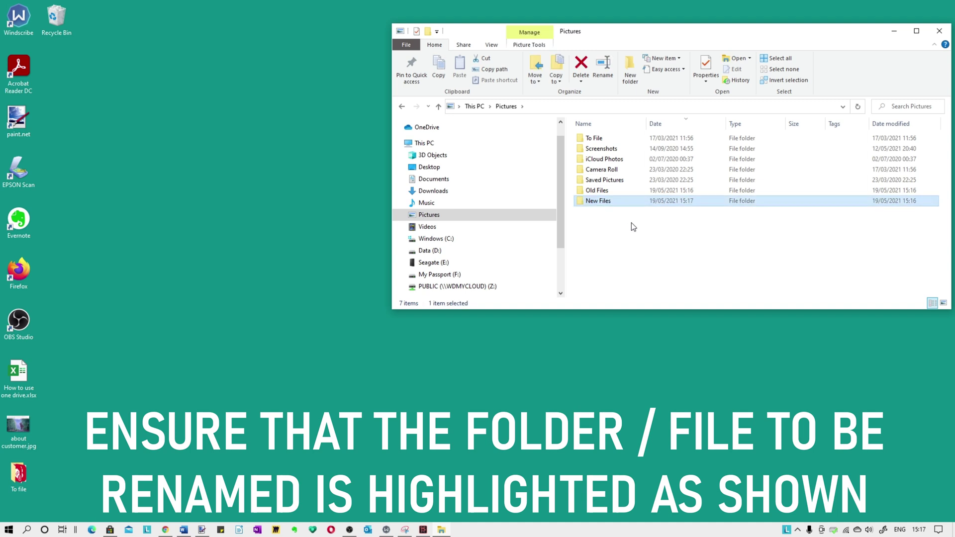
pyautogui.press('F2')
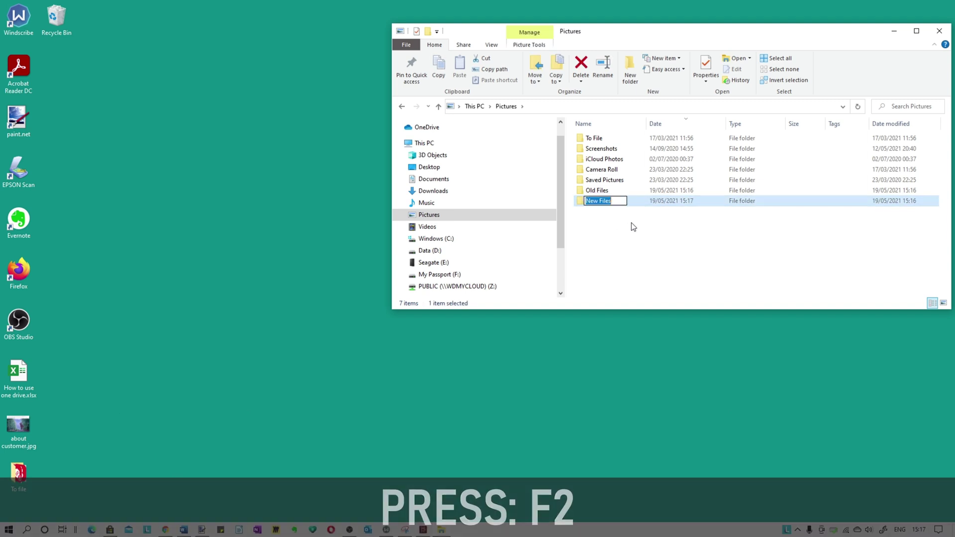
pyautogui.write('New')
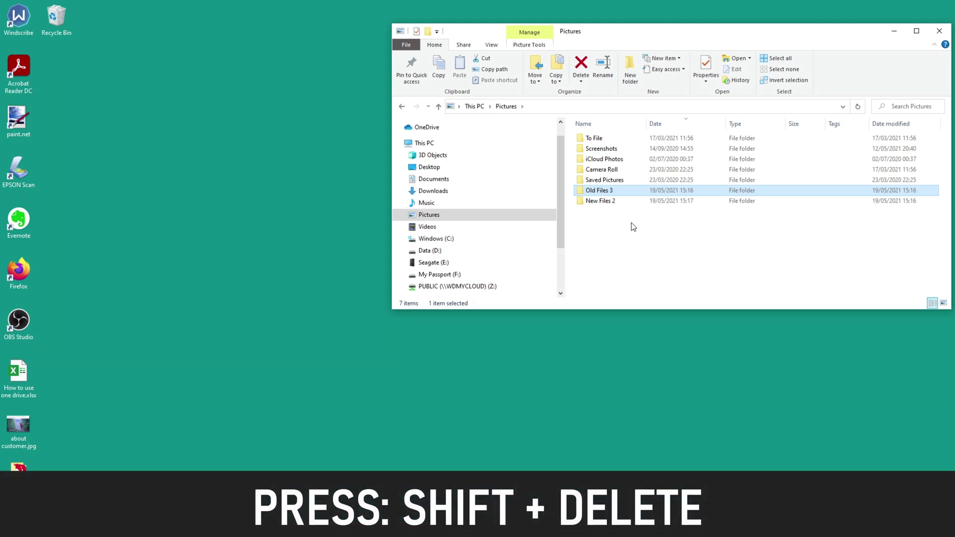
# - Request permanent deletion of the Old Files 3 folder with Shift+Delete
pyautogui.hotkey('shift', 'Delete')
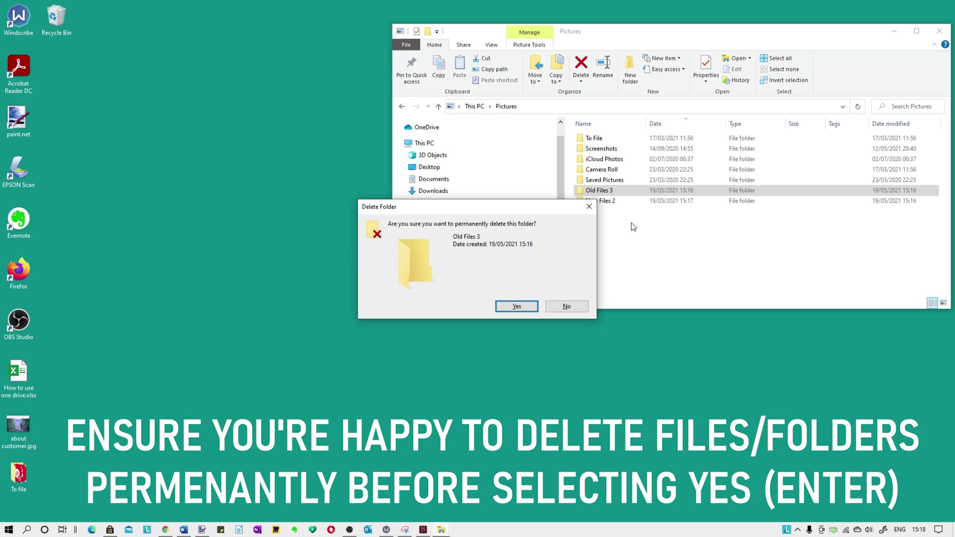